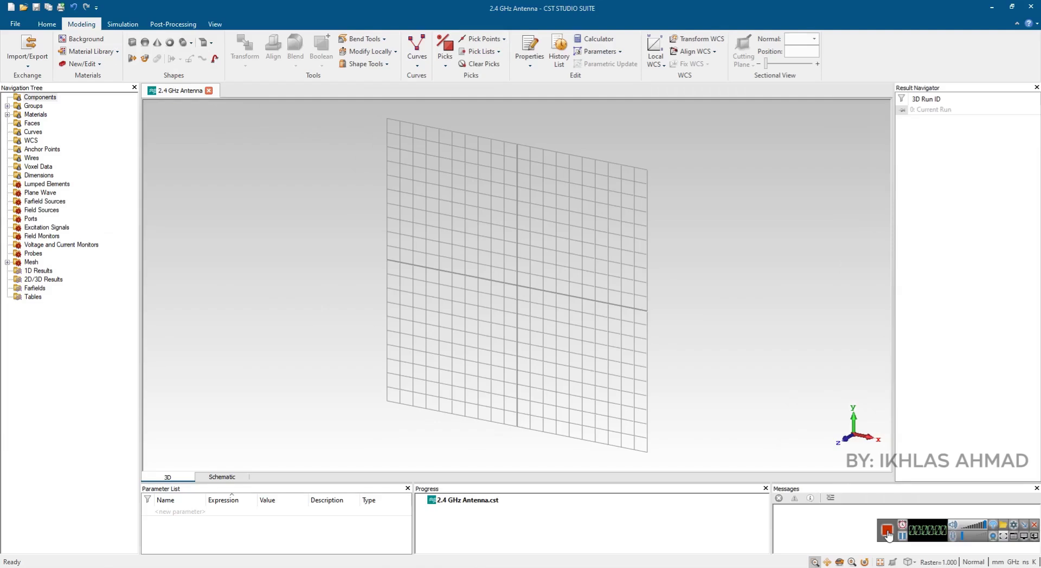
Start a new brick named substrate with Xmin -ws/2.
left_click(132, 42)
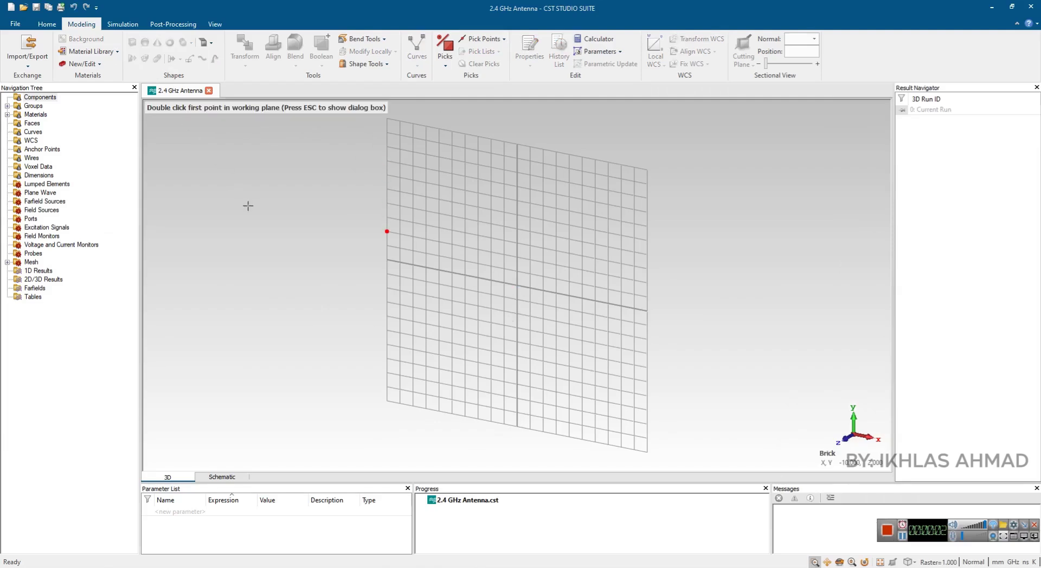
key("Escape")
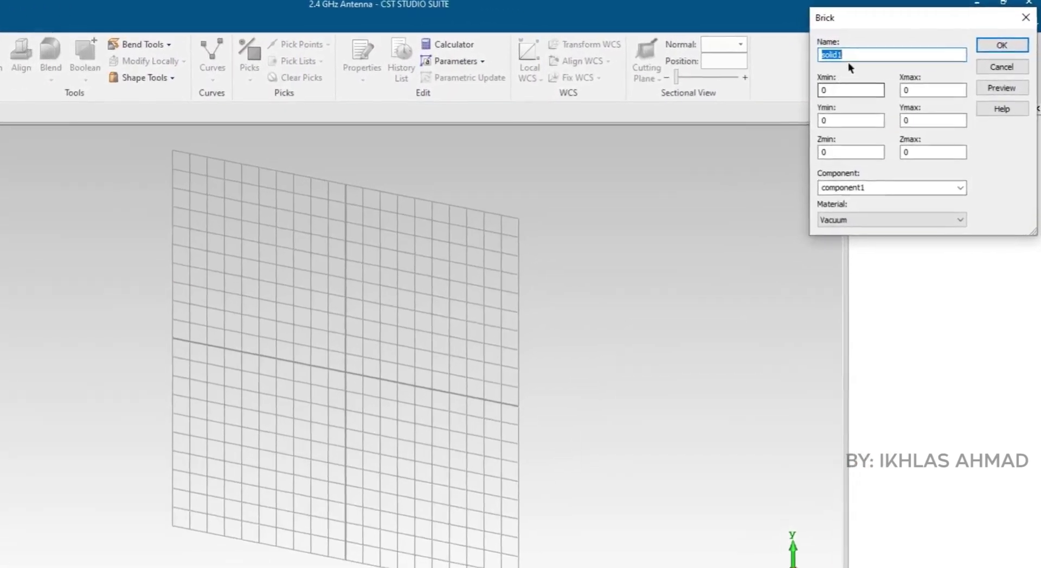
key("BackSpace")
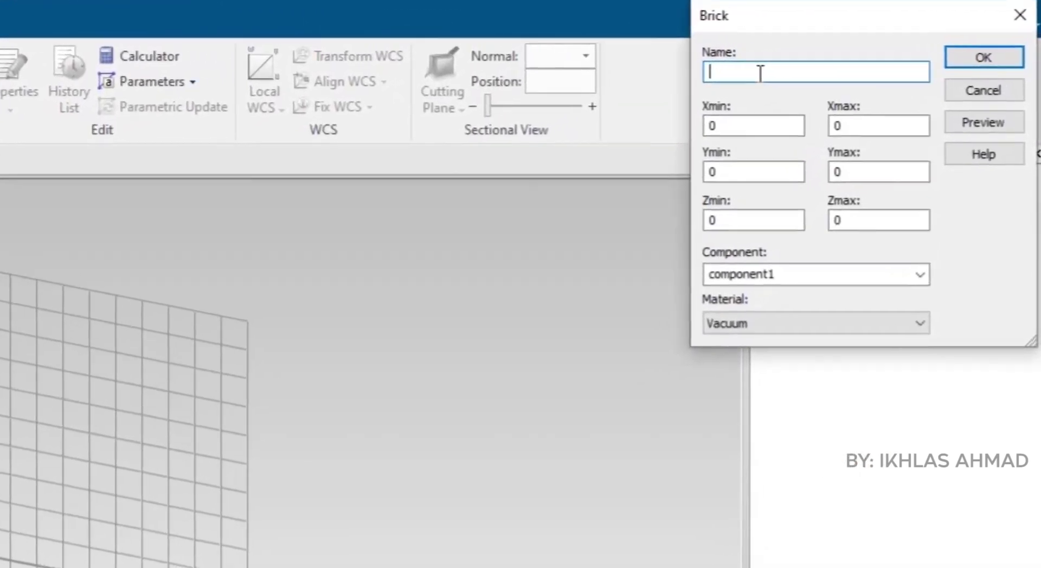
type("s")
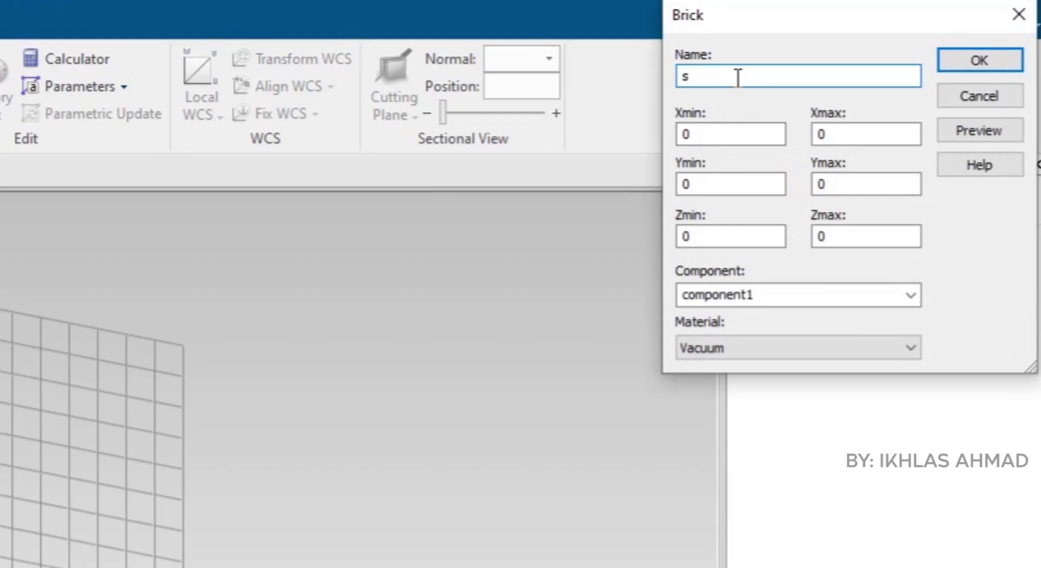
type("ubstrate")
left_click(745, 133)
key("BackSpace")
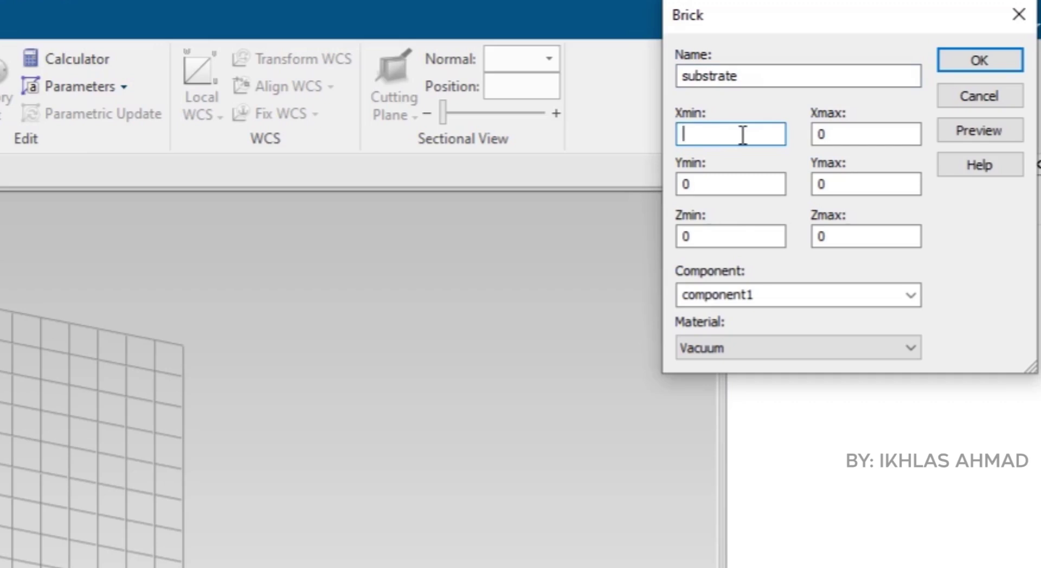
type("-ws/2")
Set the substrate's Xmax to ws/2, Y from -ls/2 to ls/2, and Zmax to h.
left_click(825, 134)
double_click(819, 134)
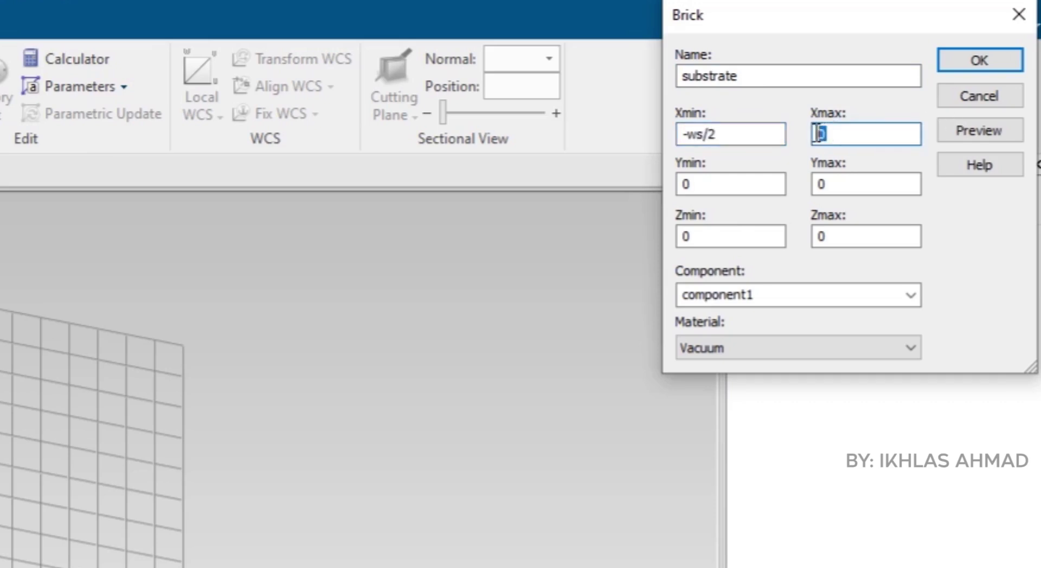
type("ws/2")
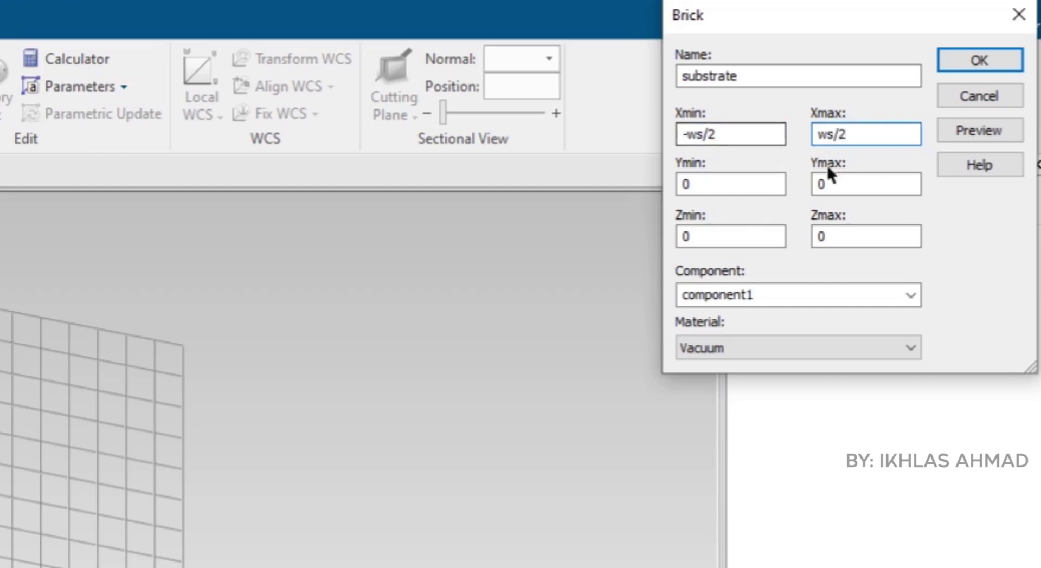
double_click(686, 184)
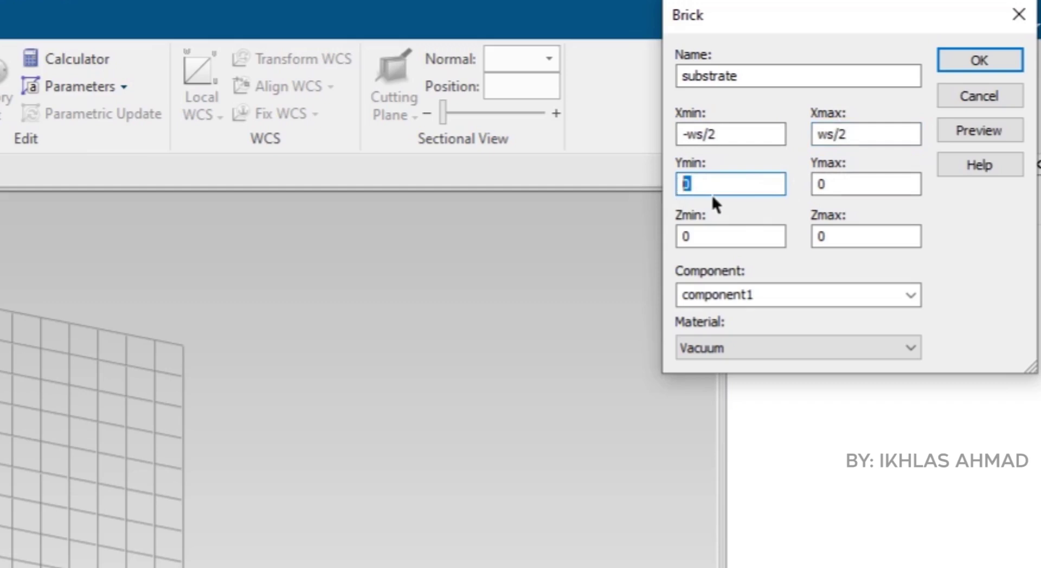
type("-ls/2")
key("Tab")
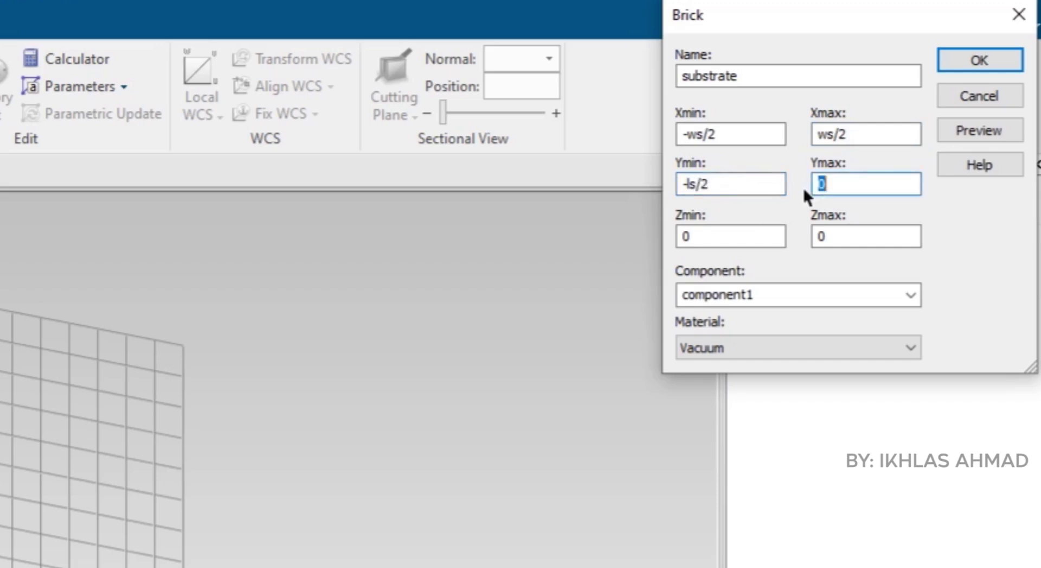
type("ls/2")
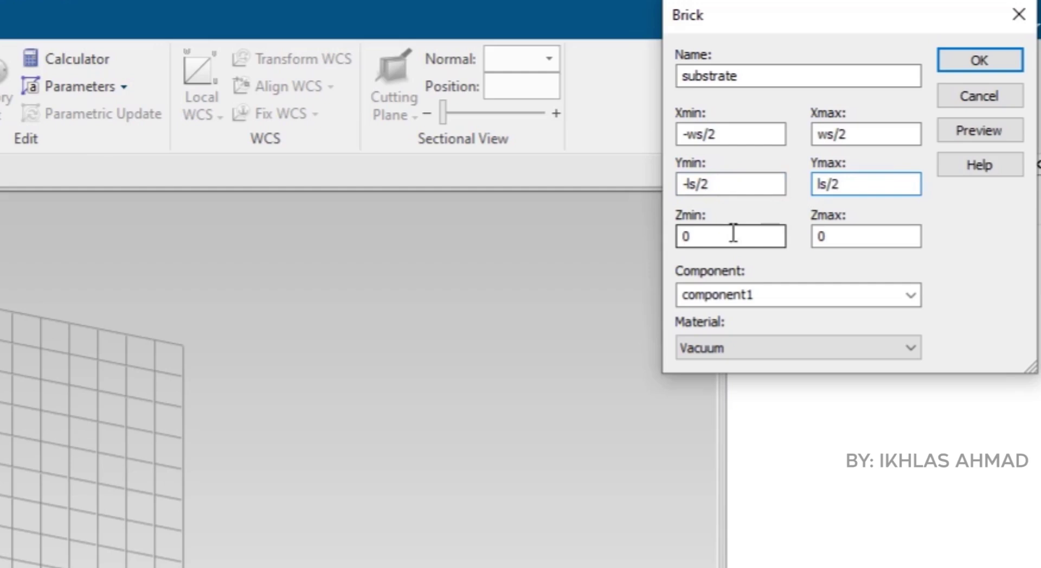
left_click(829, 237)
left_click_drag(830, 236, 802, 235)
type("h")
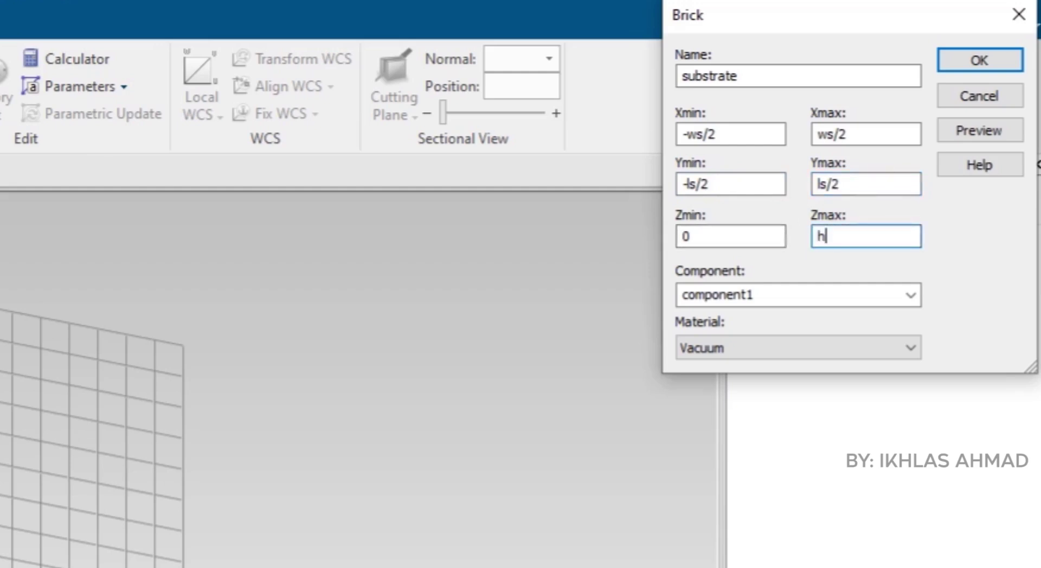
left_click(790, 352)
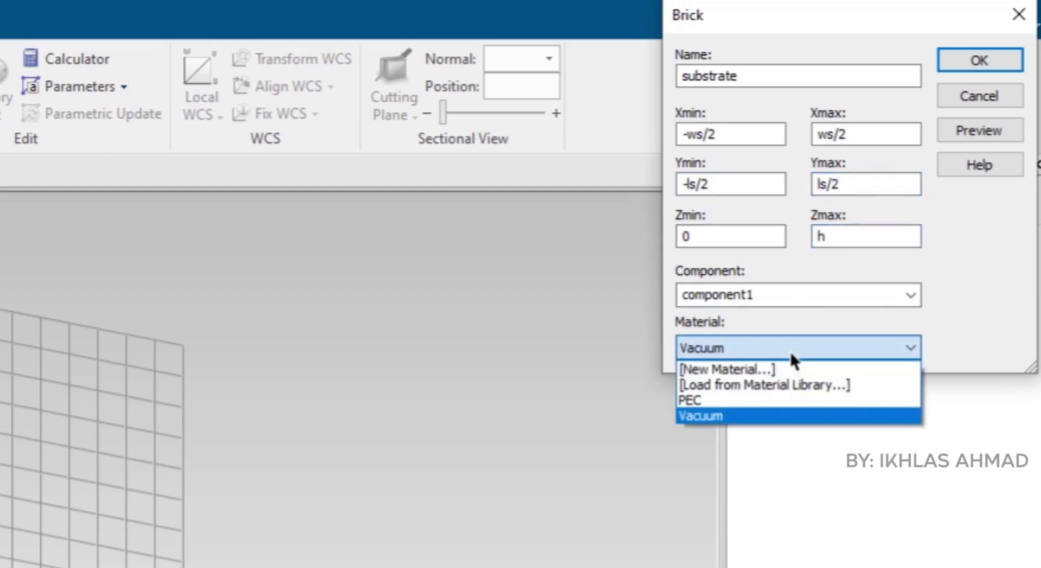
Filter the material library for fr-4 and load FR-4 (lossy) as the substrate material.
left_click(764, 382)
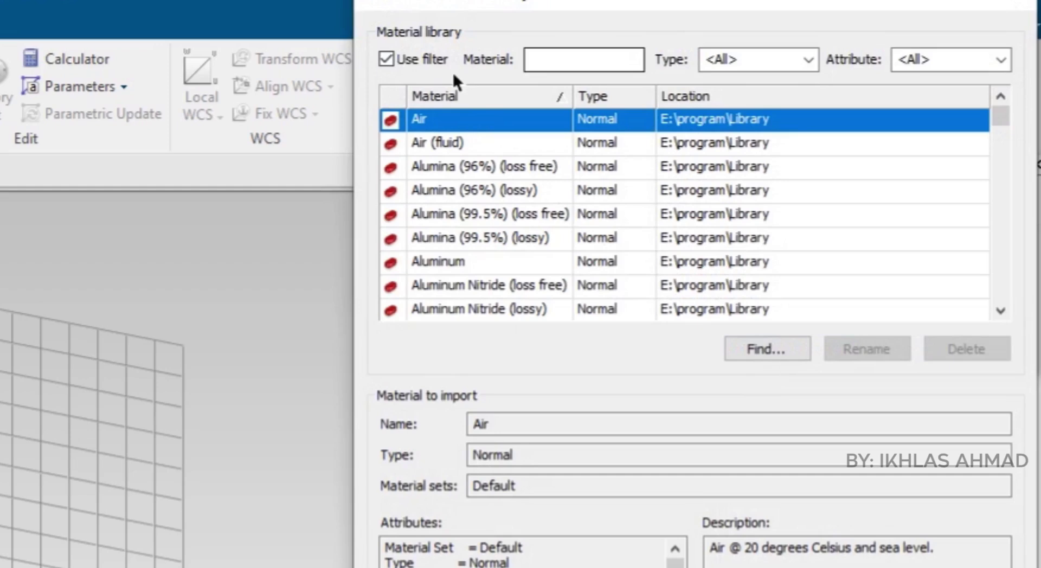
left_click(432, 59)
left_click(399, 59)
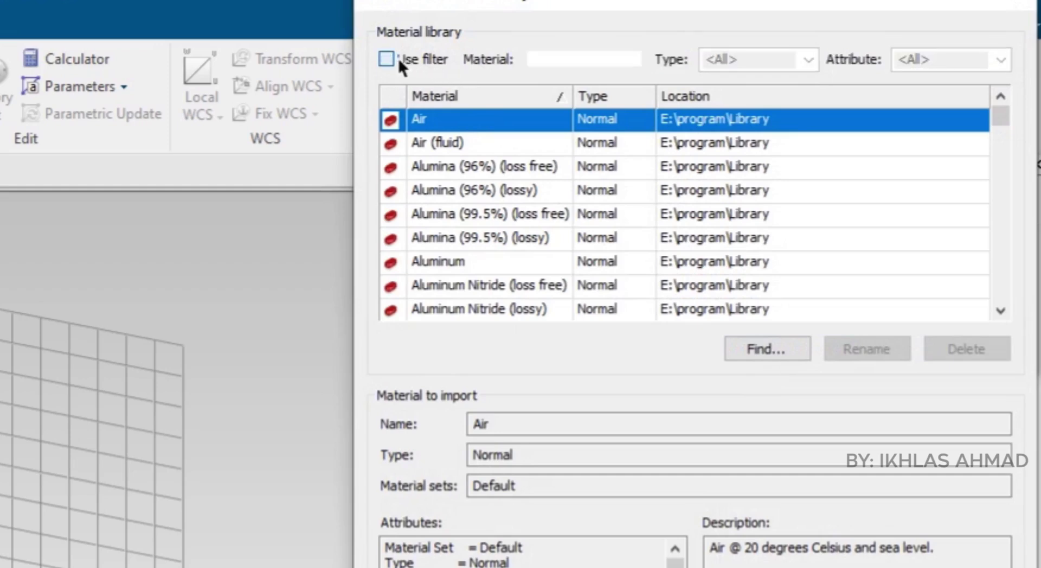
left_click(533, 61)
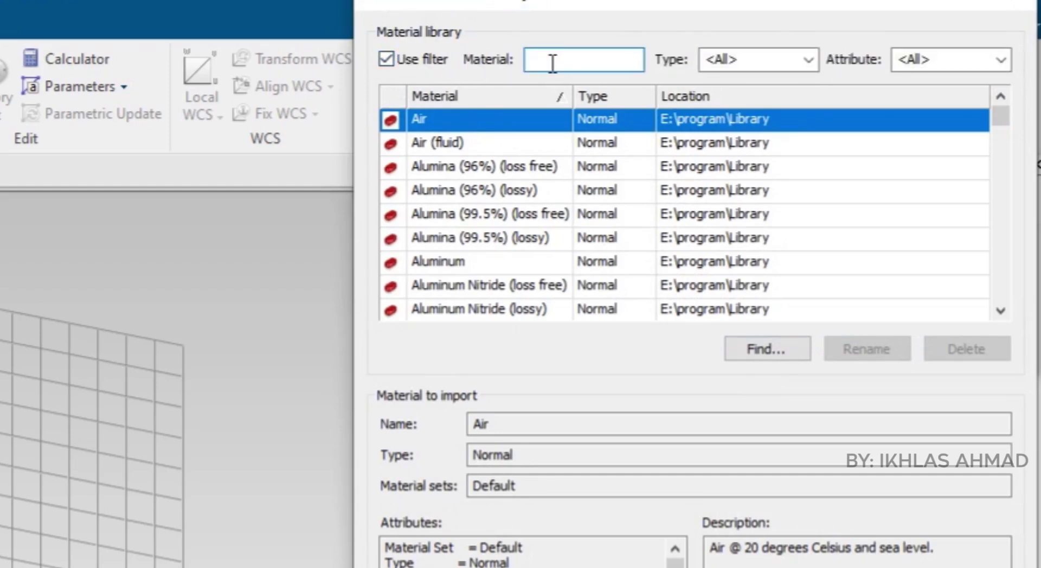
type("r")
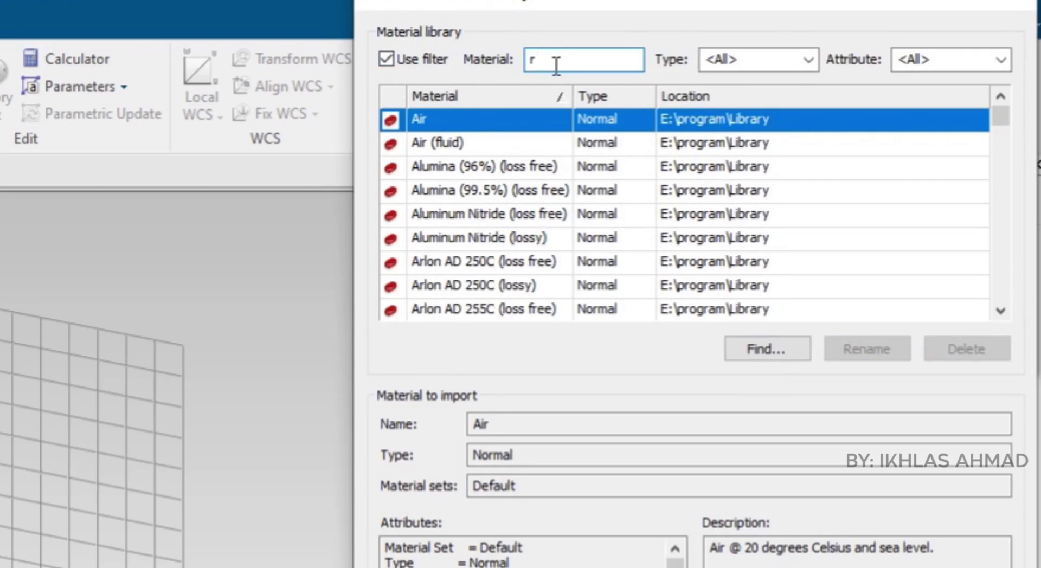
key("BackSpace")
type("fr-")
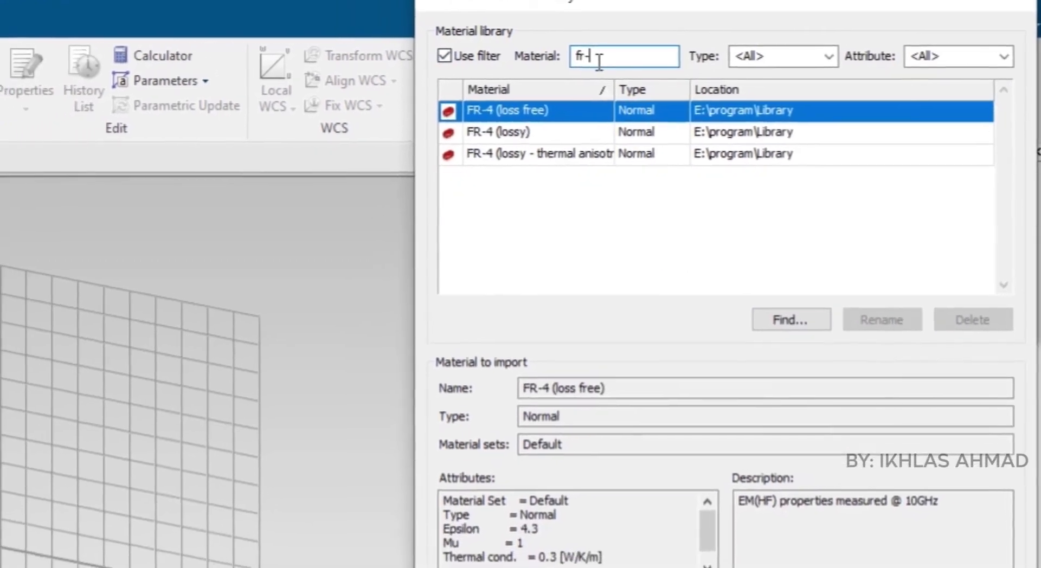
type("4")
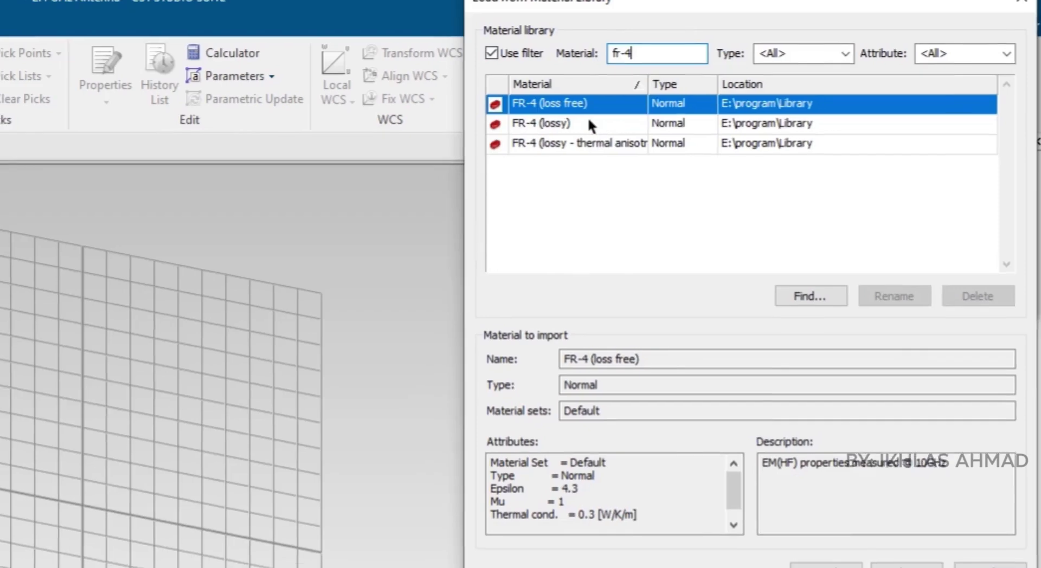
left_click(504, 132)
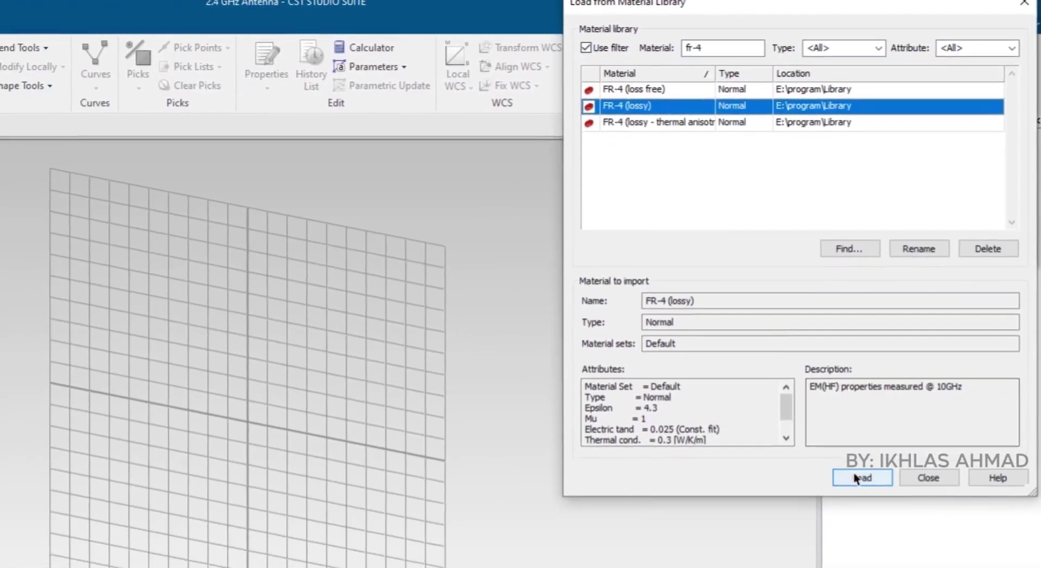
left_click(874, 431)
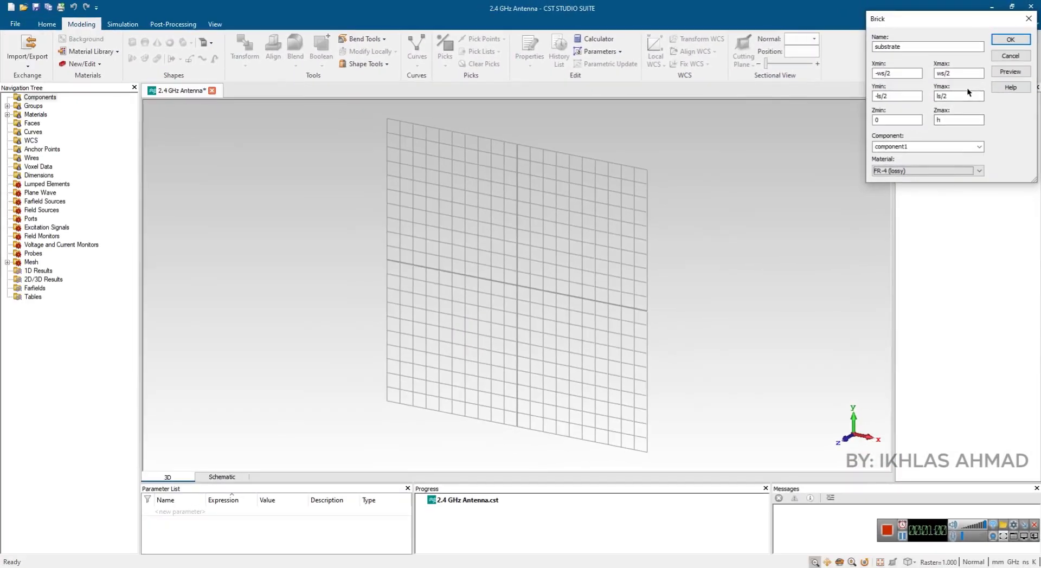
Create the substrate brick with ws = 43.6, ls = 38.6, h = 1.6, and fit it in view.
left_click(1008, 72)
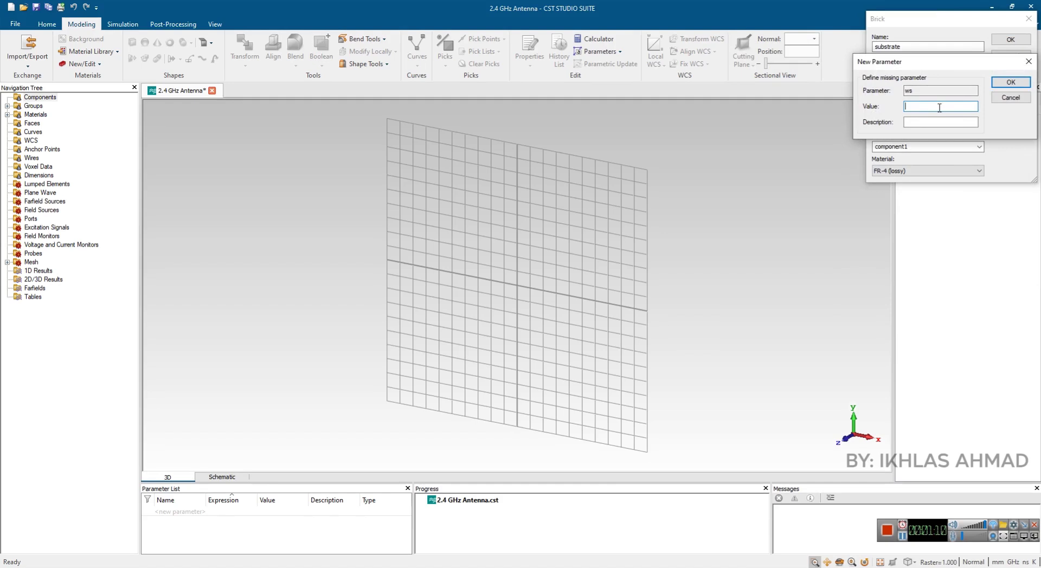
type("43.6")
left_click(1002, 81)
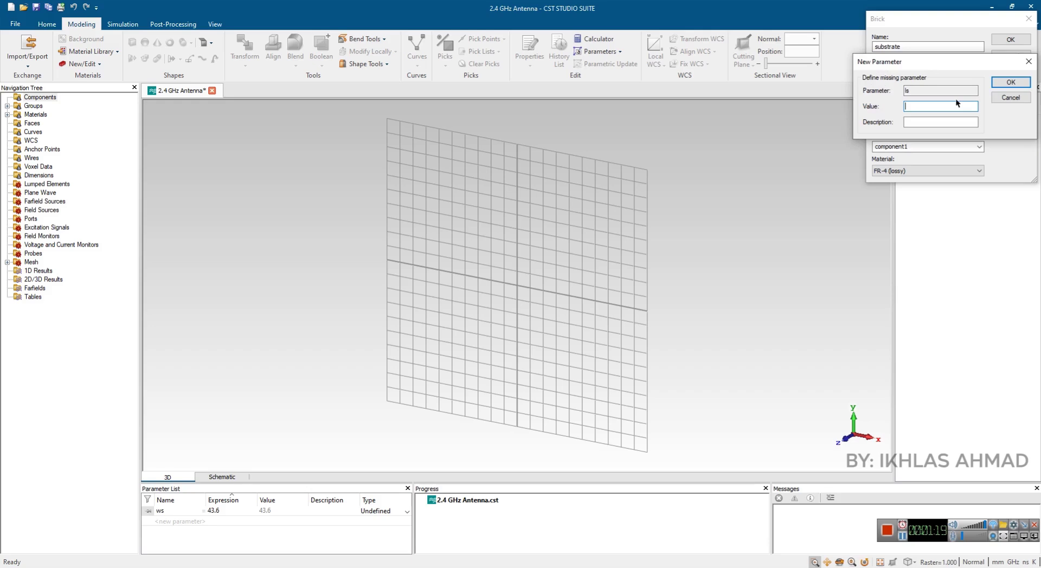
type("38.6")
left_click(1010, 84)
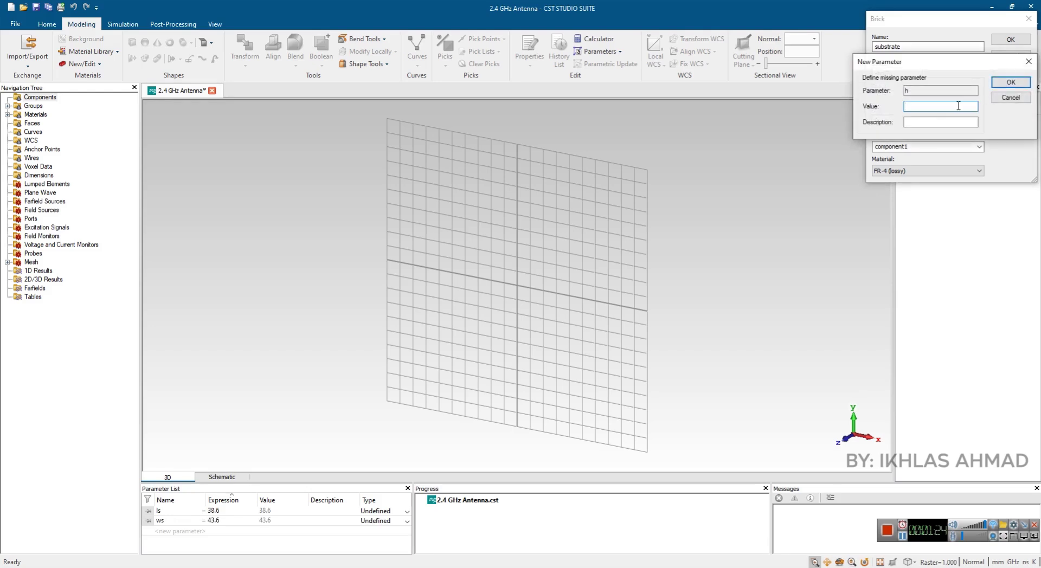
type("1.6")
left_click(1000, 84)
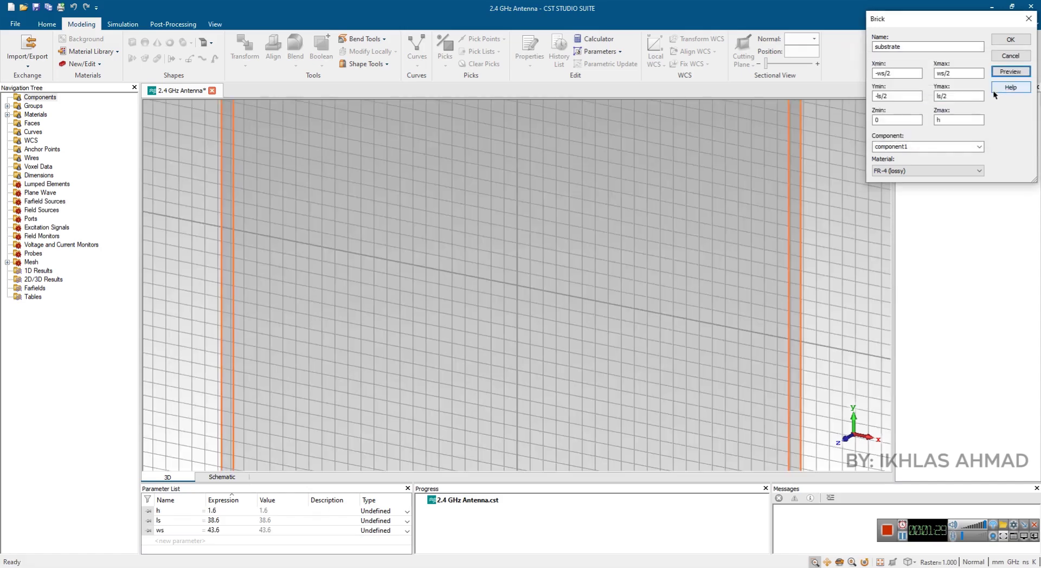
left_click(1008, 40)
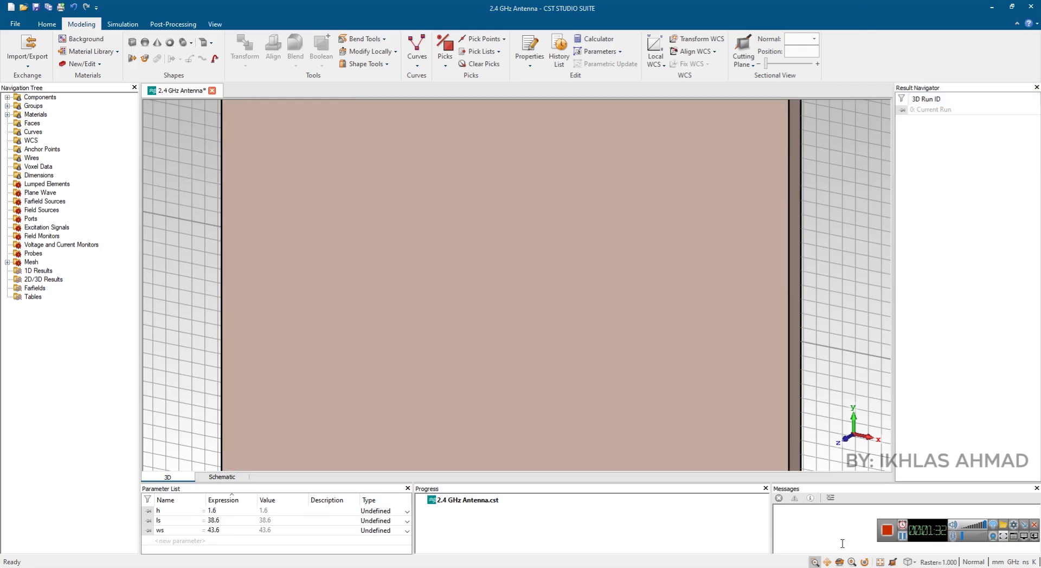
left_click(880, 563)
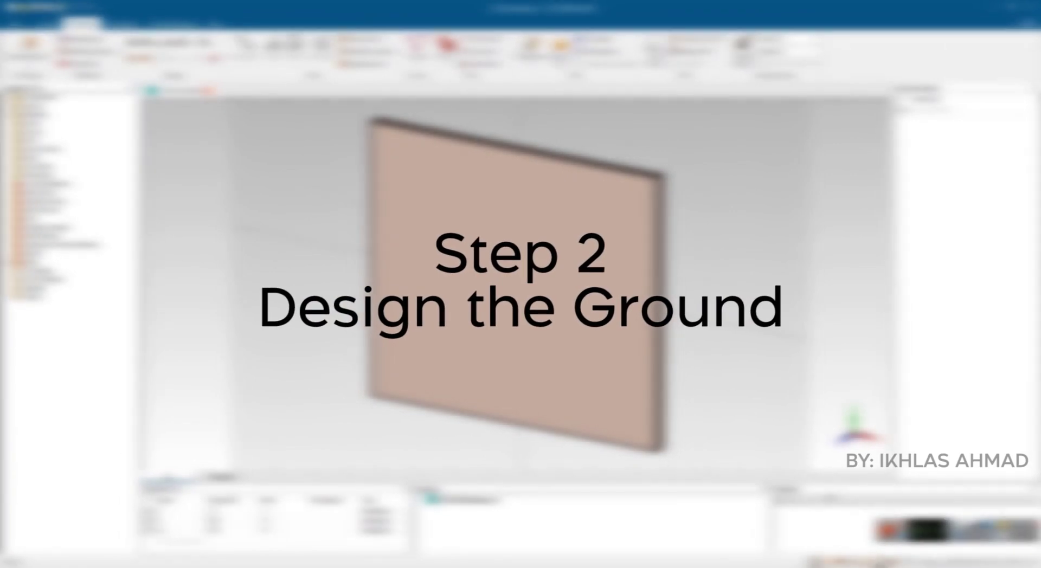
Start a new brick named ground spanning -wg/2 to wg/2 in X.
left_click(133, 43)
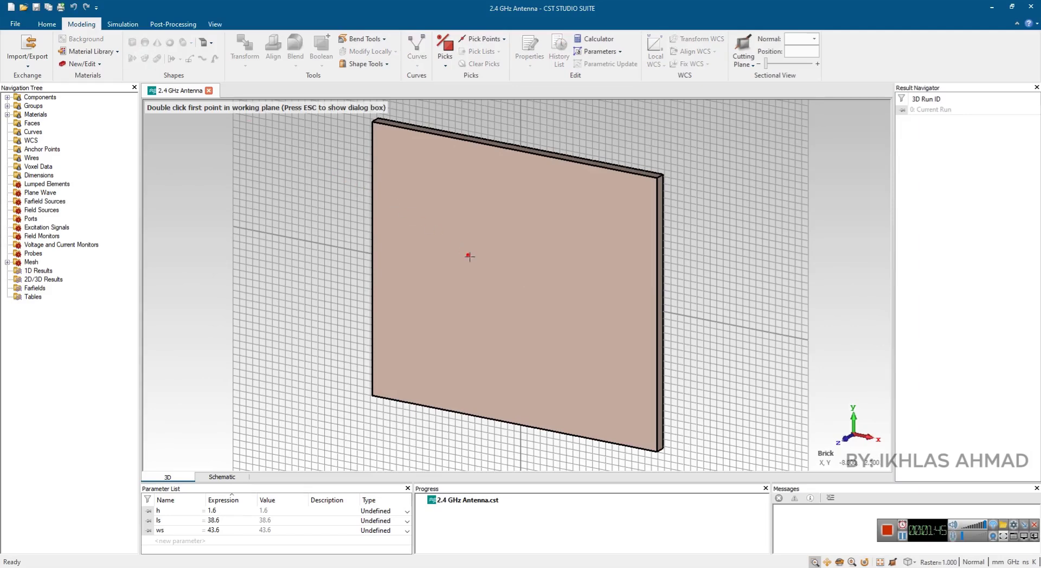
key("Escape")
key("BackSpace")
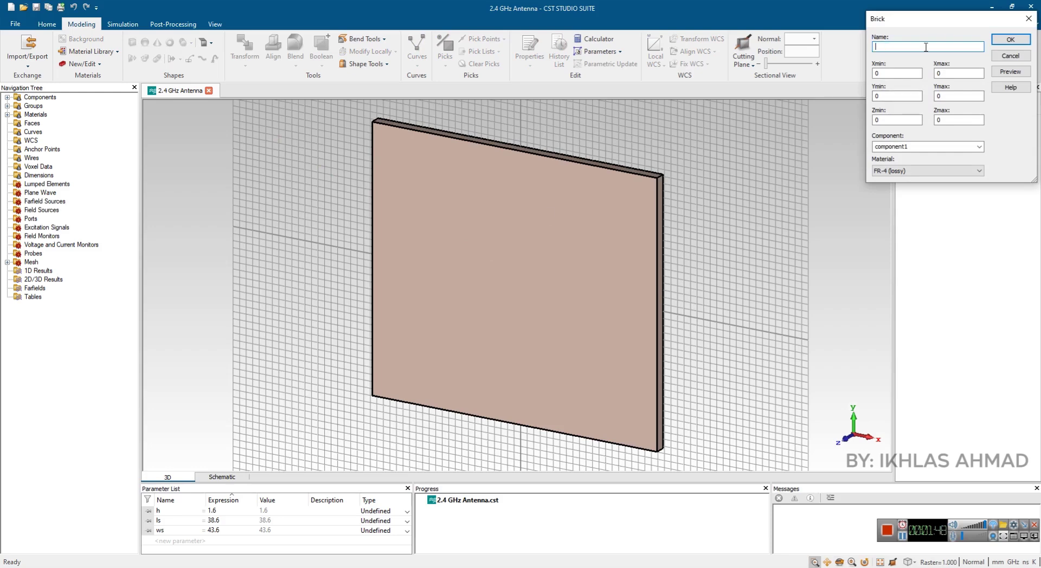
type("ground")
key("Tab")
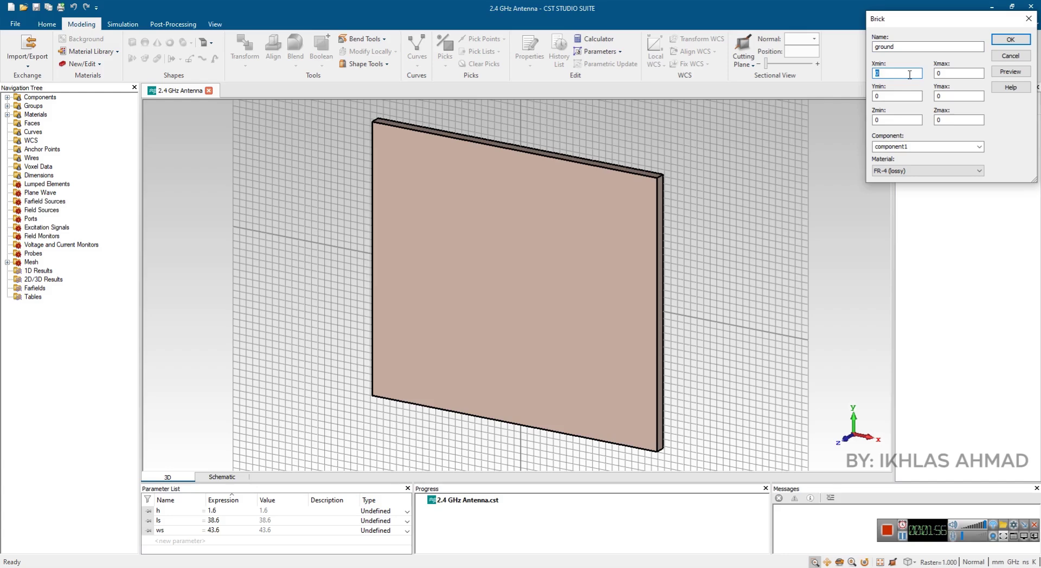
type("w")
key("BackSpace")
key("BackSpace")
type("-wg/2")
key("Tab")
type("w")
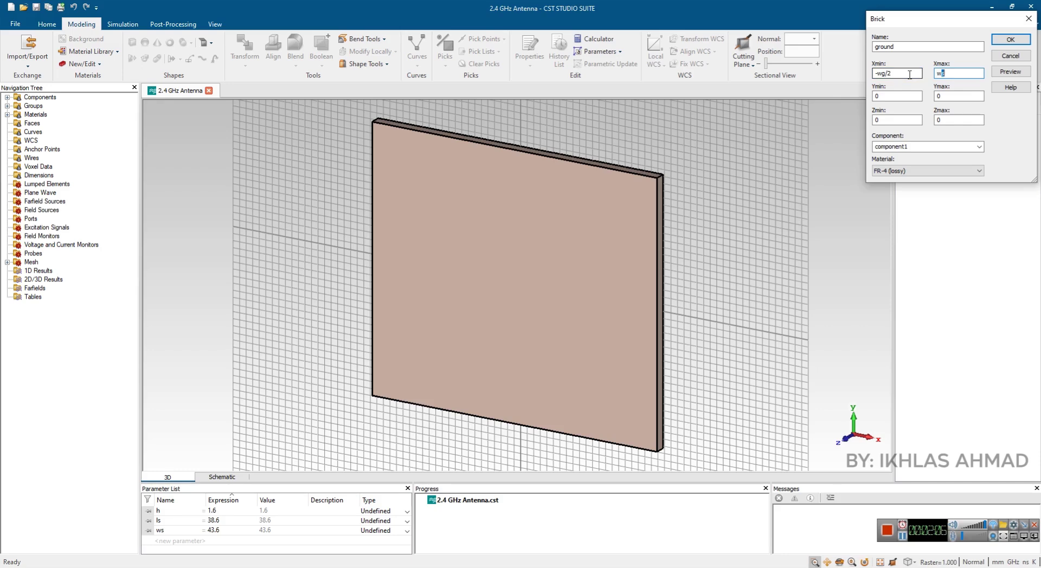
type("g/2")
Set the ground's Y span to -lg/2 to lg/2 and its Z span to 0 to -t.
key("Tab")
type("lg/2")
key("Tab")
key("Home")
left_click(876, 96)
type("-l")
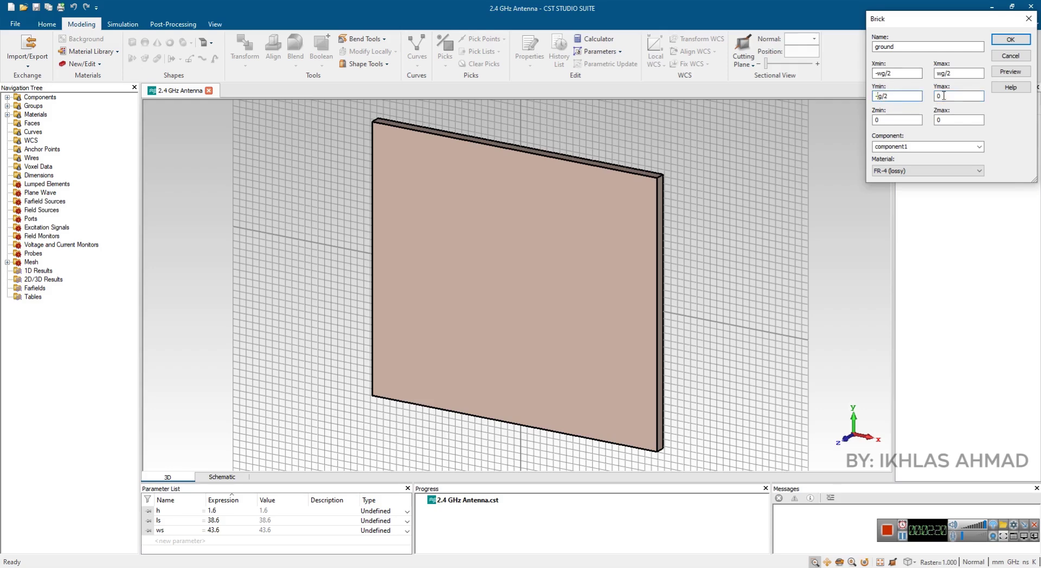
left_click(949, 95)
type("lg/2")
left_click(901, 119)
key("Tab")
left_click(953, 170)
left_click(951, 173)
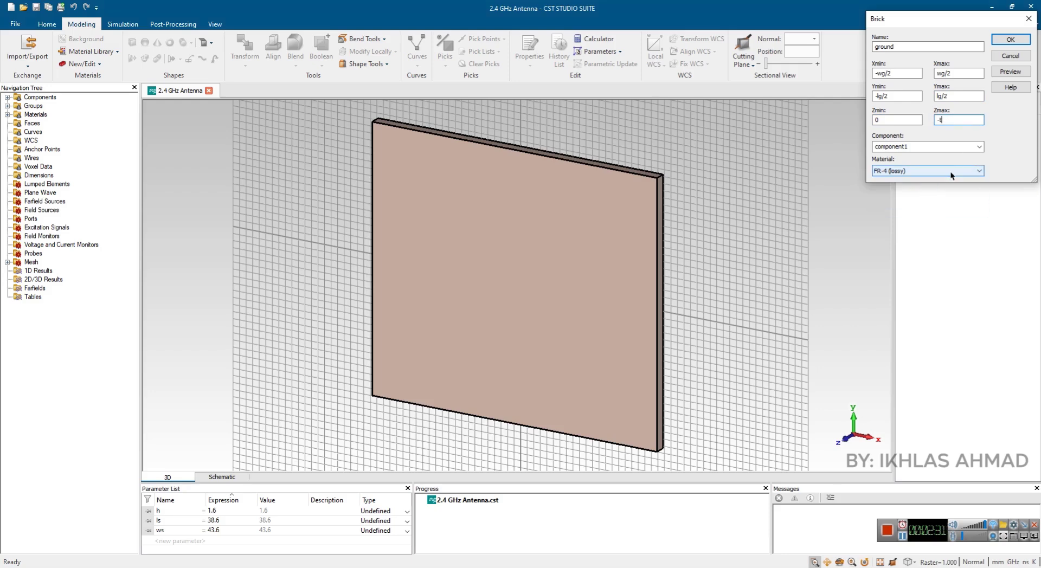
left_click(950, 171)
Filter the library for 'copp' and load Copper (annealed) as the ground material.
left_click(941, 188)
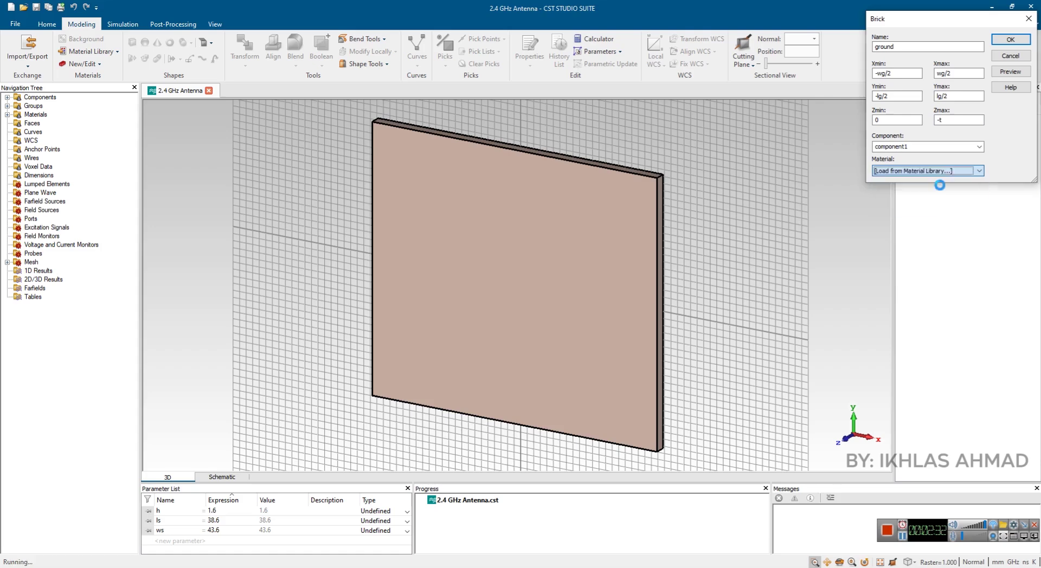
left_click(815, 40)
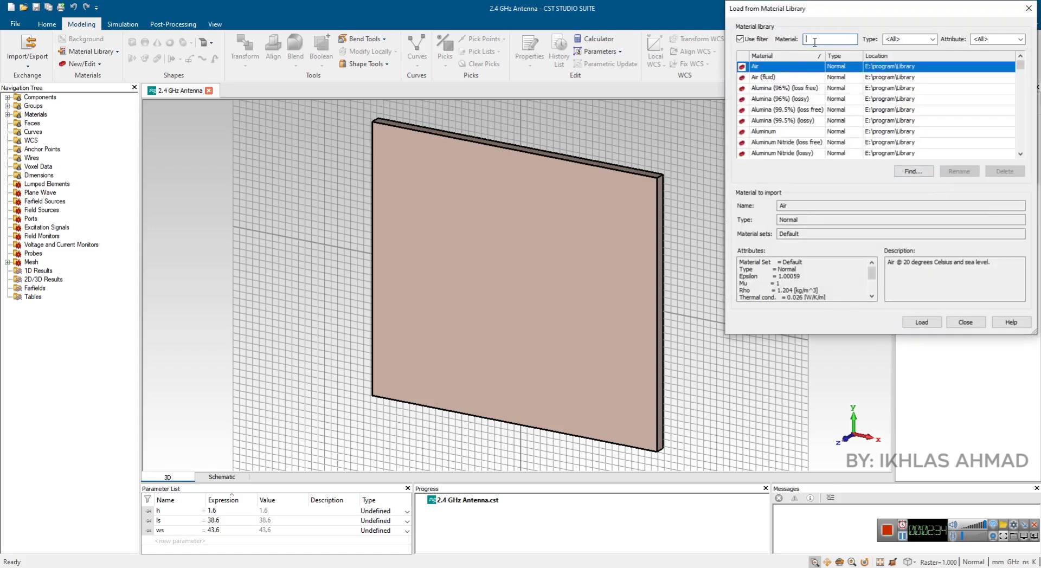
type("co")
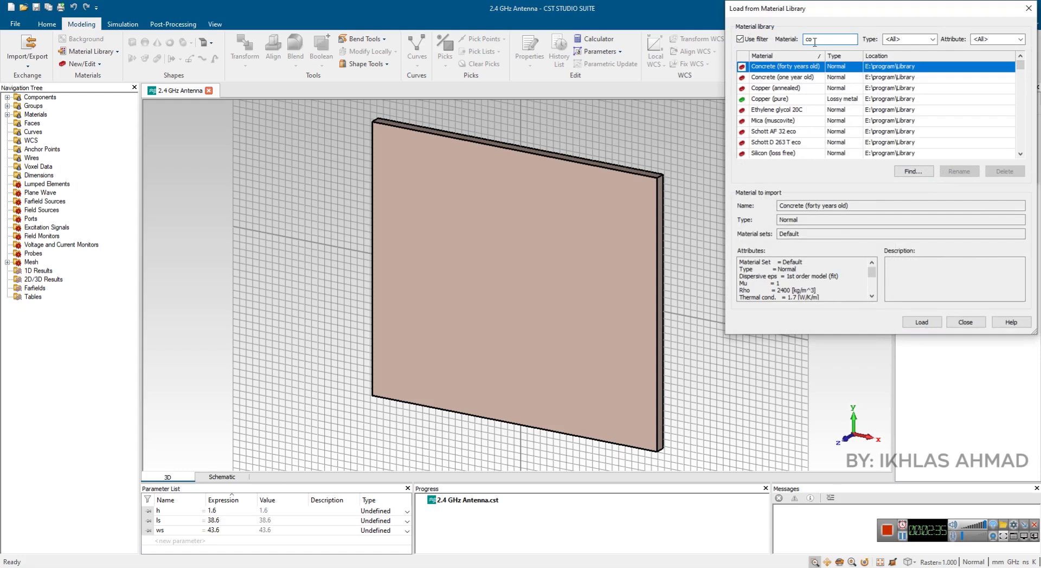
type("pp")
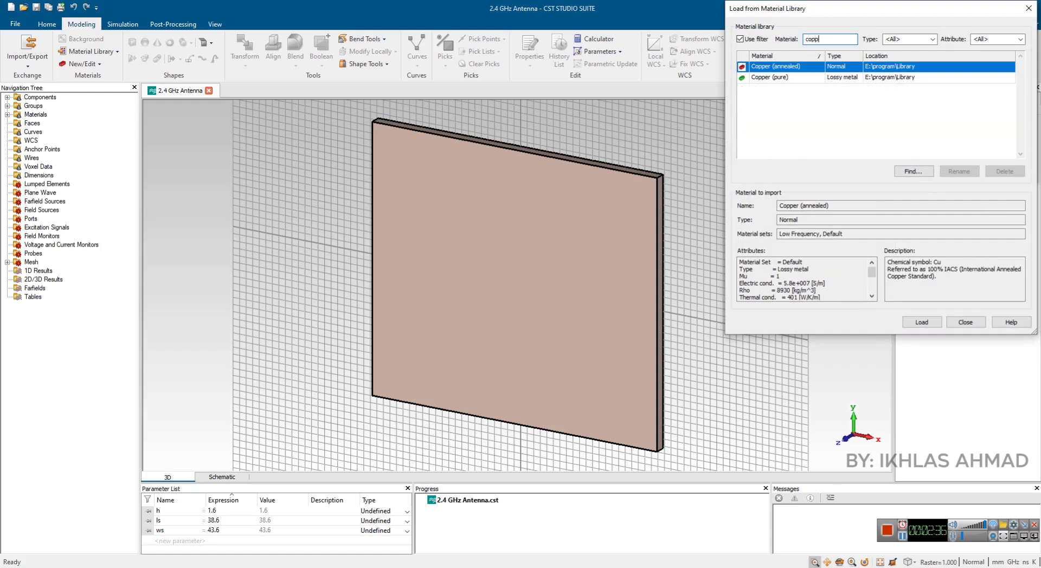
left_click(792, 70)
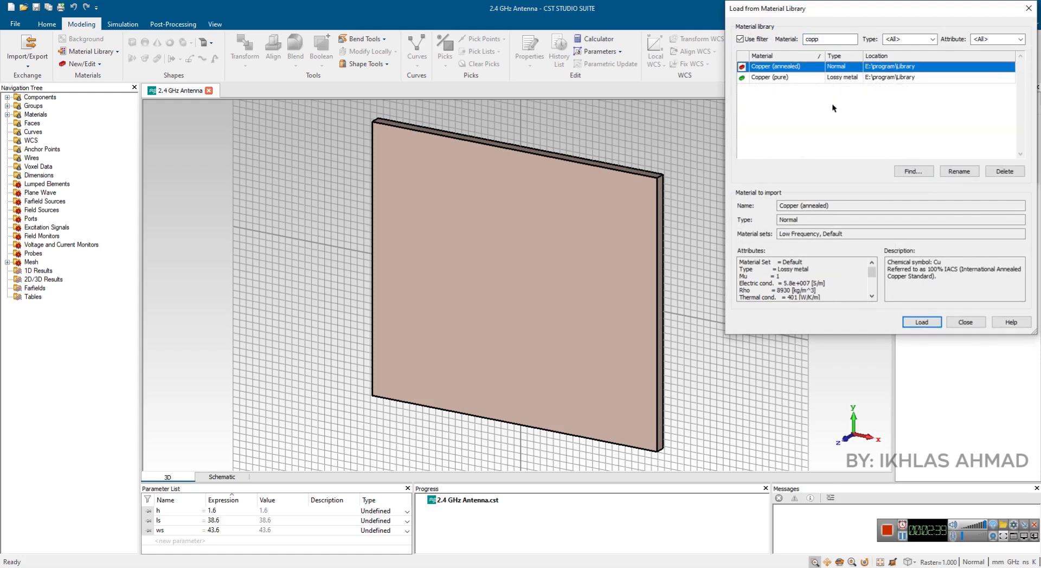
left_click(924, 327)
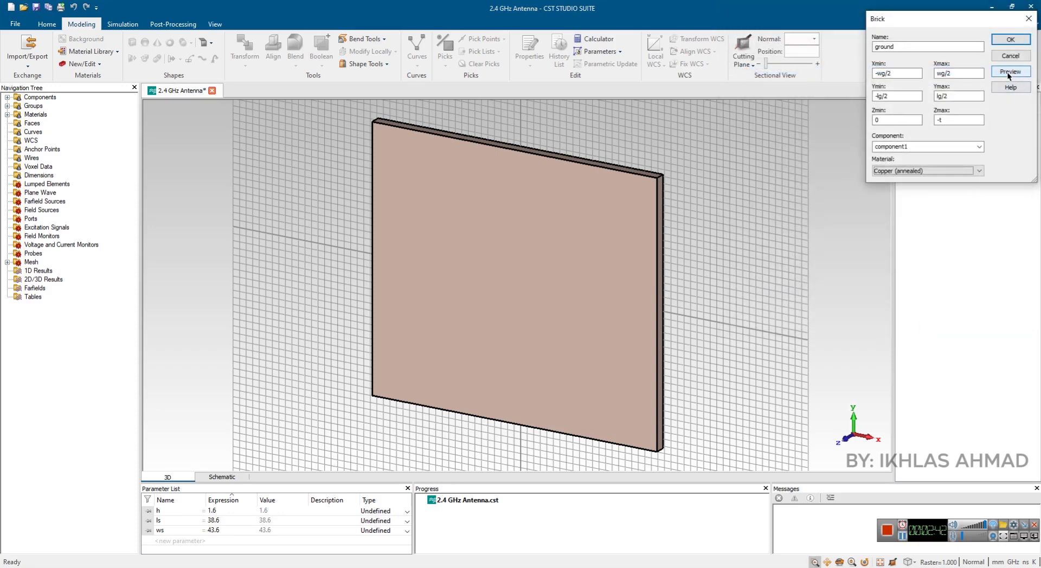
Create the ground brick, defining wg = 43.6, lg = 38.6 and t = 0.035.
left_click(994, 71)
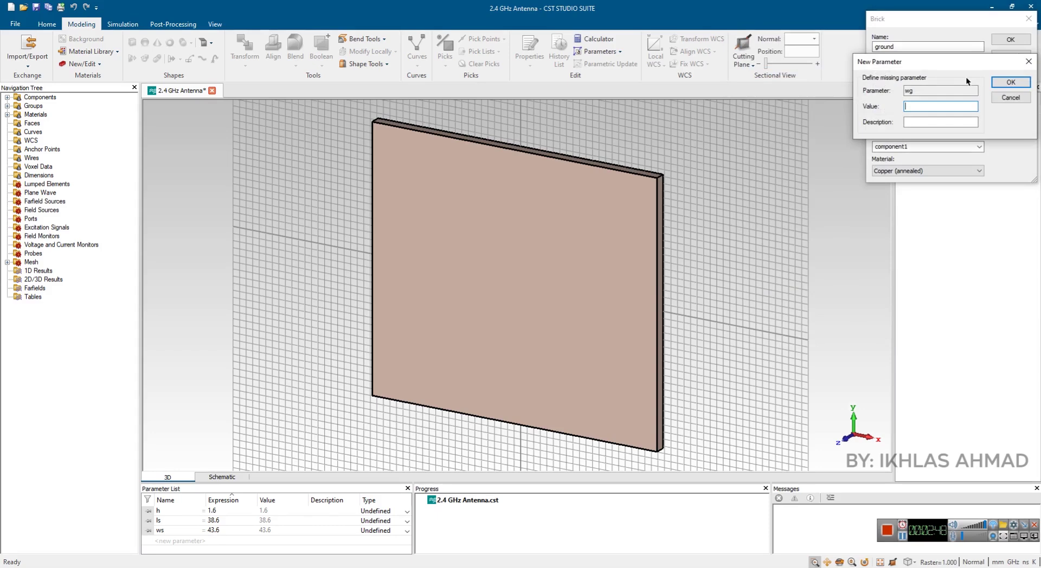
type("43.6")
left_click(1011, 82)
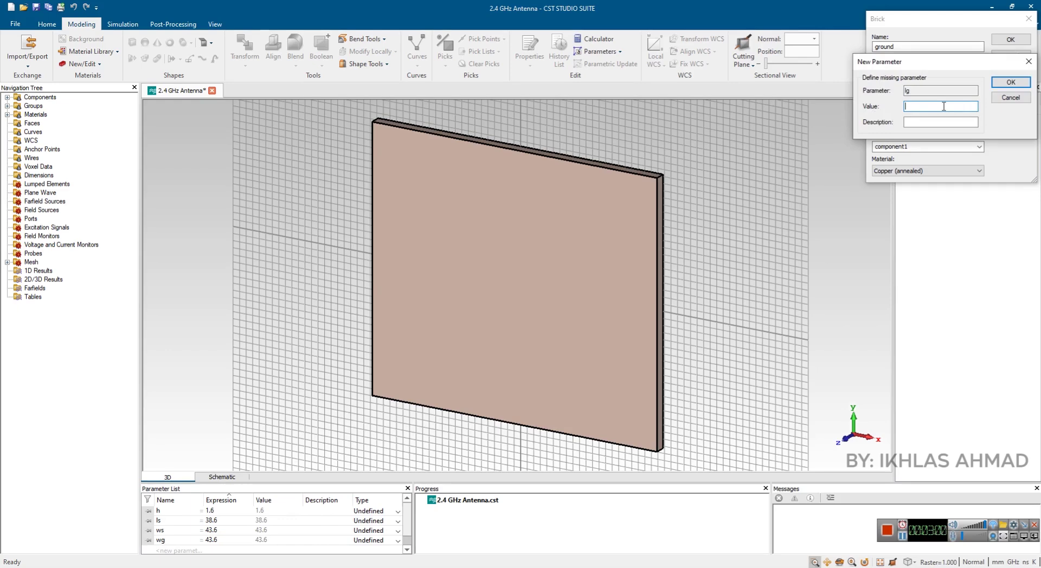
type("38.6")
left_click(1006, 82)
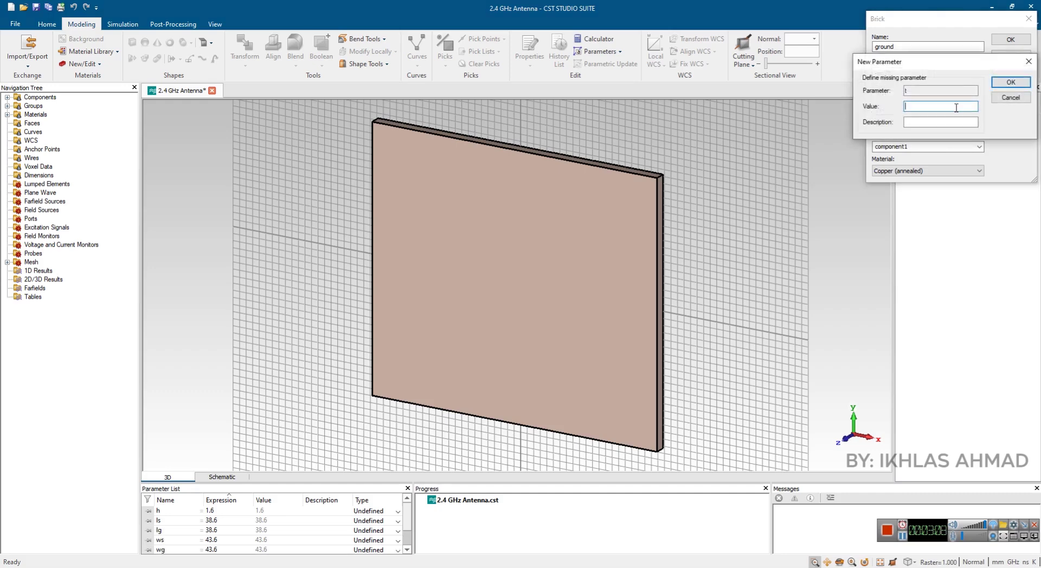
type("0.035")
left_click(1011, 82)
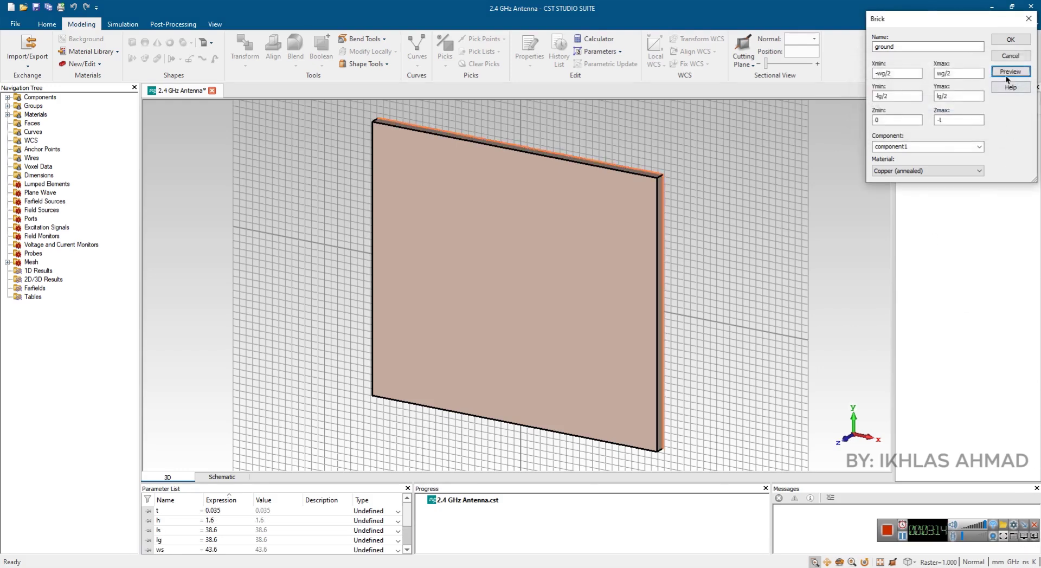
left_click(1010, 39)
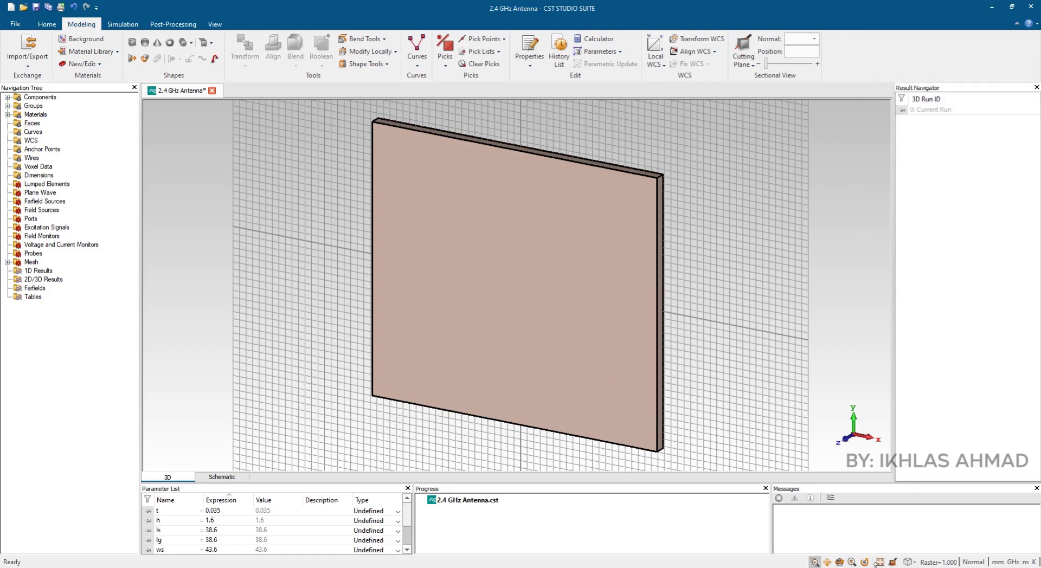
left_click(840, 562)
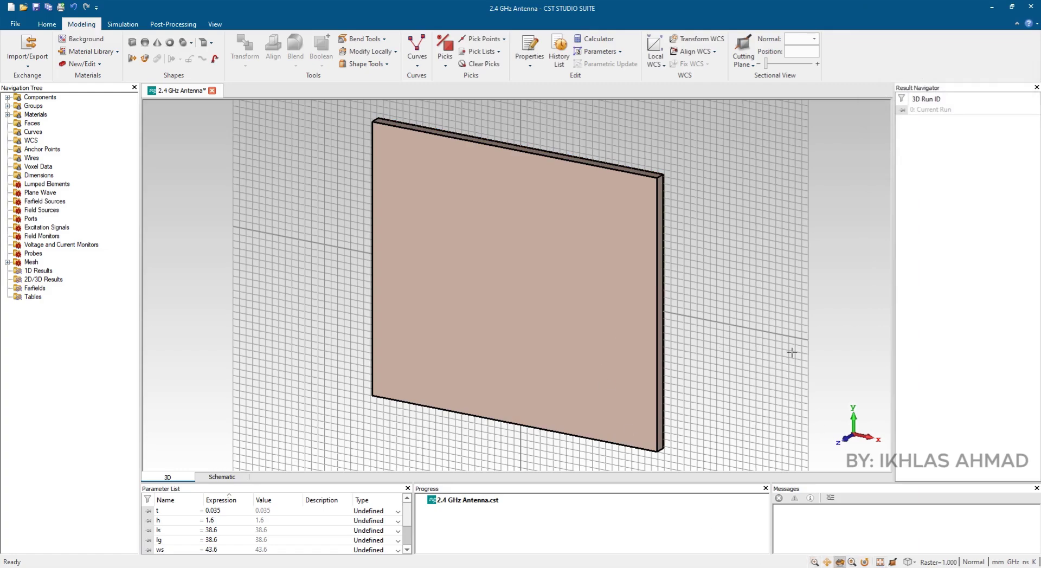
Orbit the view to look straight down onto the board from above.
left_click_drag(792, 353, 461, 381)
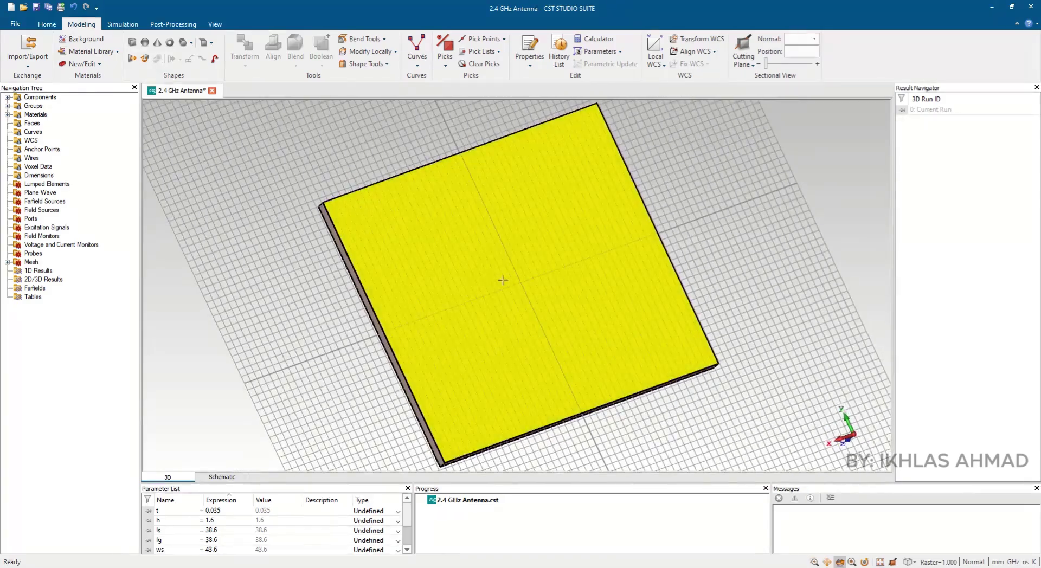
left_click_drag(499, 324, 846, 253)
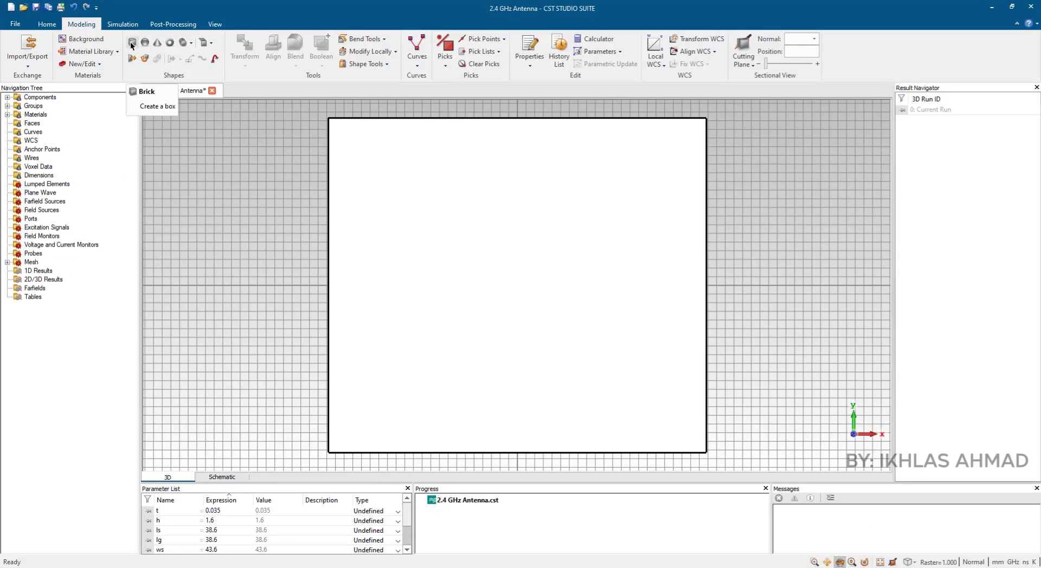
Define a brick named 'plt' spanning -wp/2 to wp/2, -lp/2 to lp/2, and h to h+t.
left_click(131, 43)
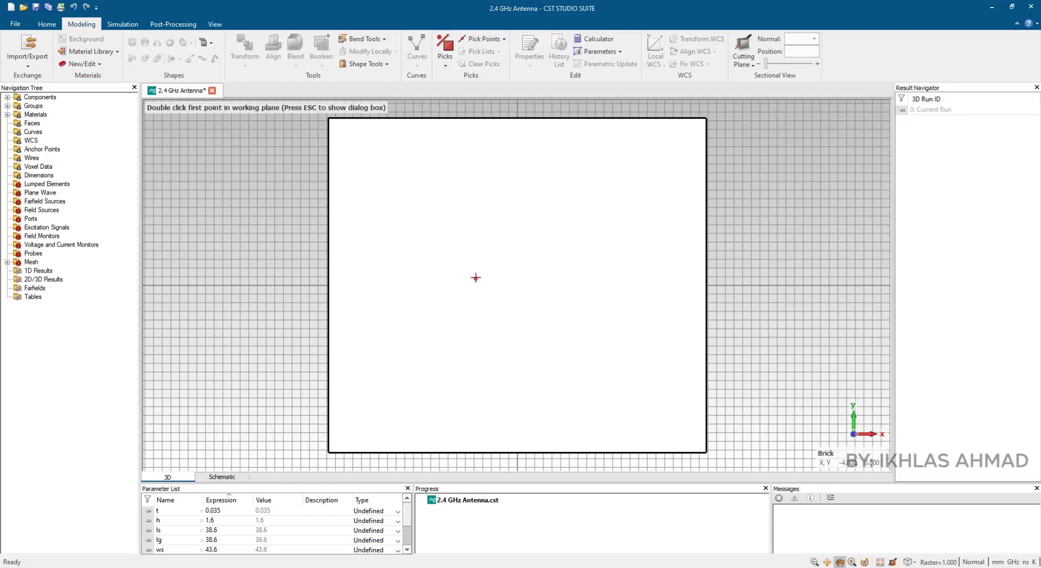
key("Escape")
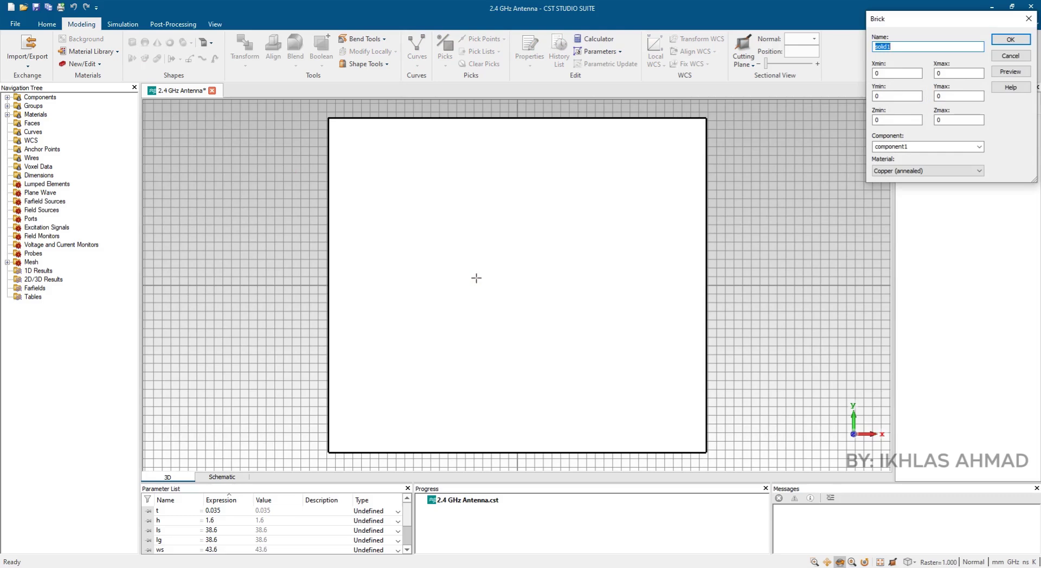
key("BackSpace")
type("pl")
type("tch")
key("Tab")
type("-wp")
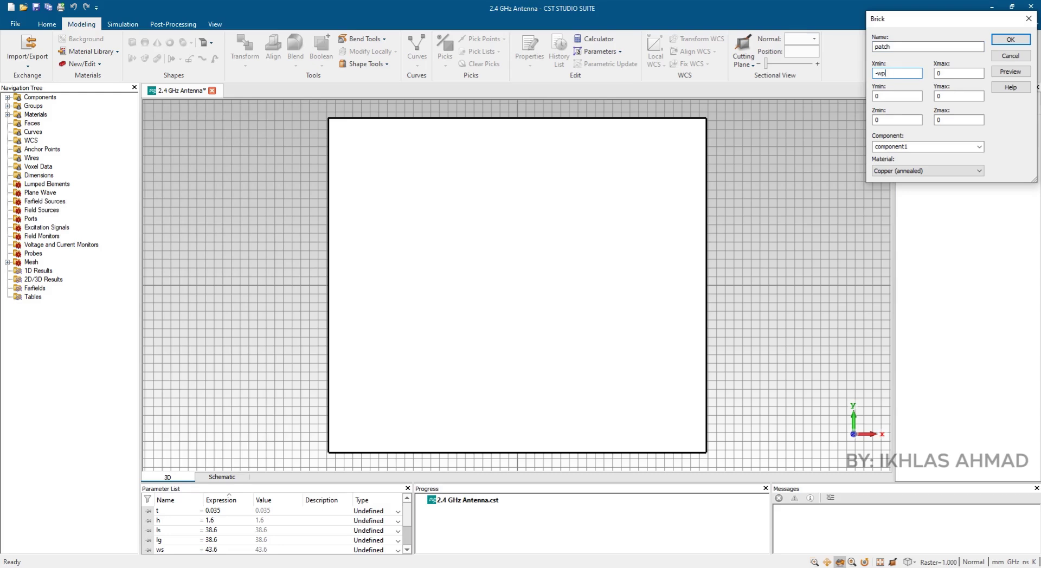
type("/2")
key("Tab")
type("wp/2")
key("Tab")
type("-lp/2")
key("Tab")
type("lp/2")
key("Tab")
type("h")
key("Tab")
type("h+t")
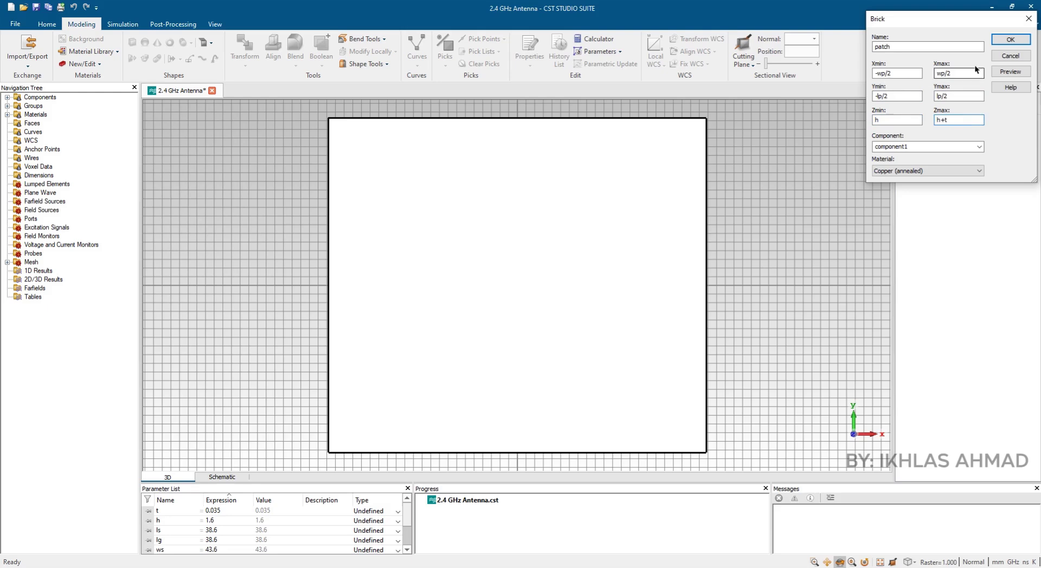
Create the patch brick, defining wp = 34 and lp = 29.
left_click(1003, 72)
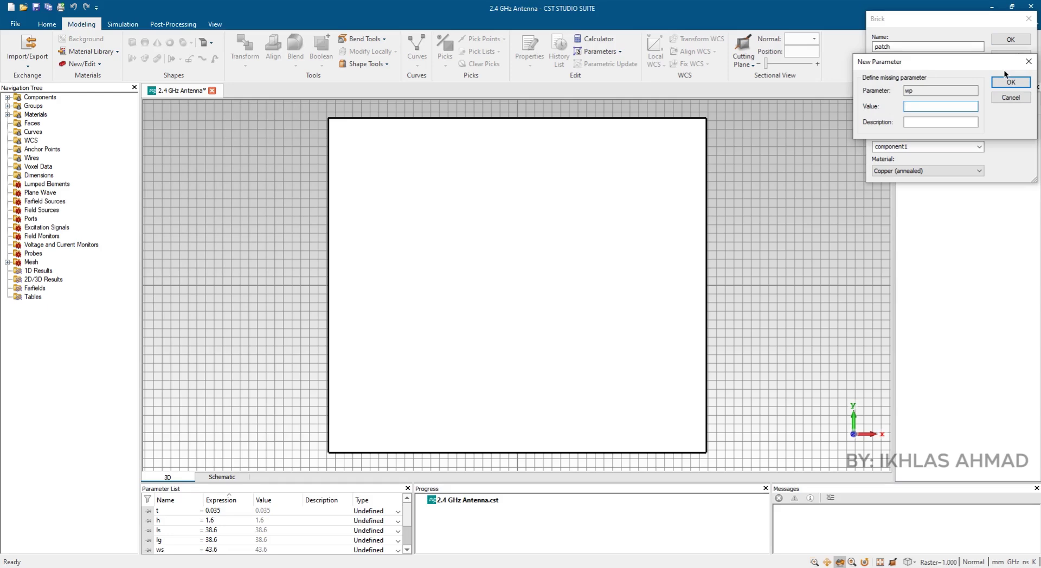
type("34")
left_click(1025, 84)
type("29")
left_click(1023, 84)
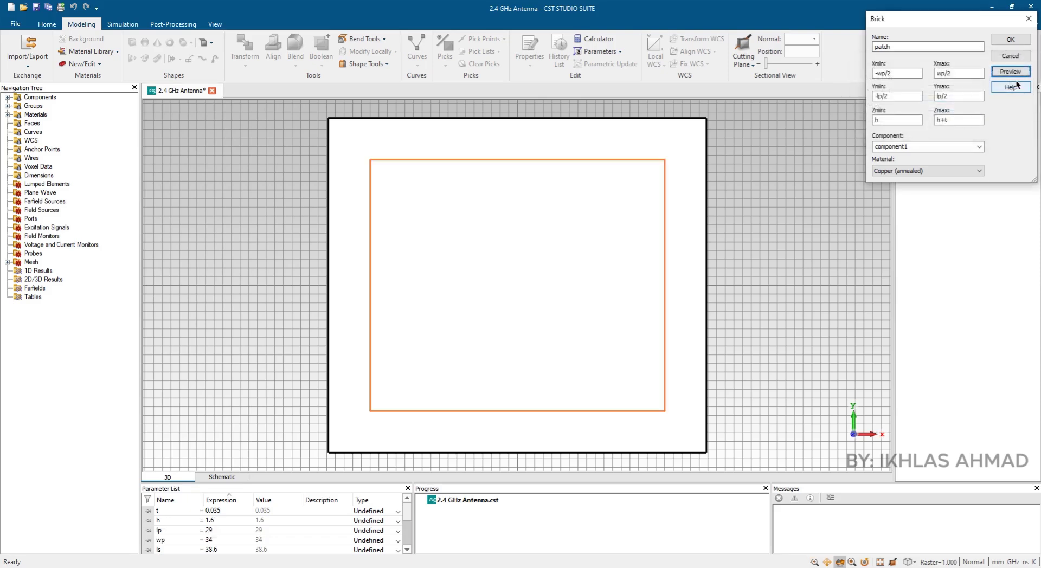
left_click(1012, 41)
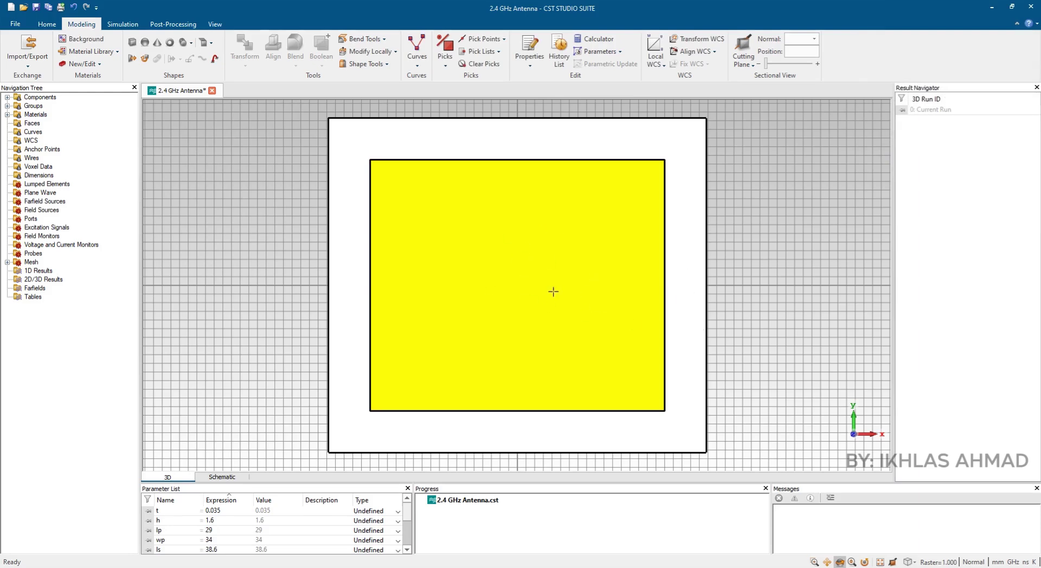
Save the project and refit the view to the whole model.
left_click(34, 7)
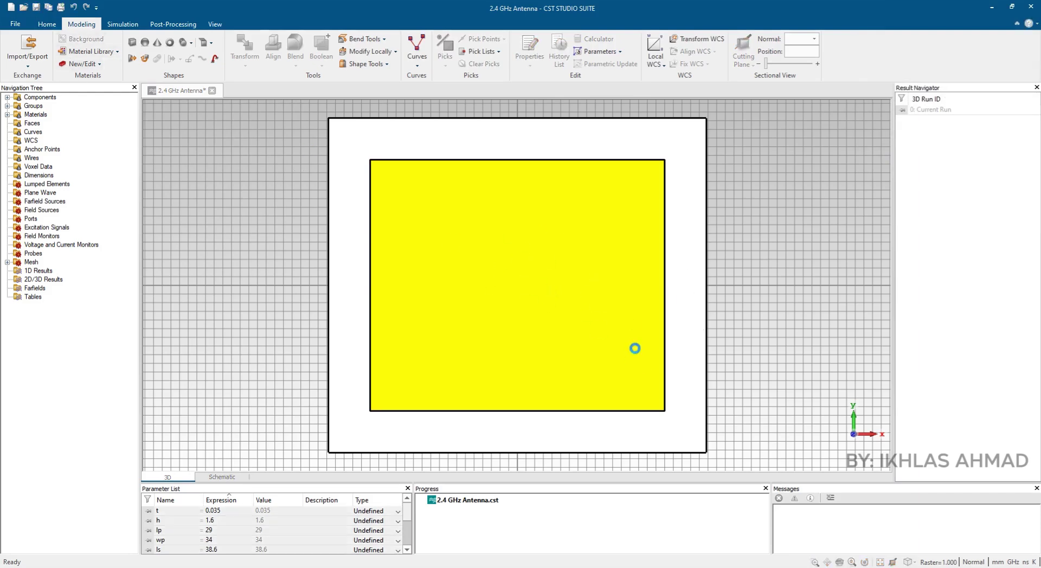
left_click(880, 563)
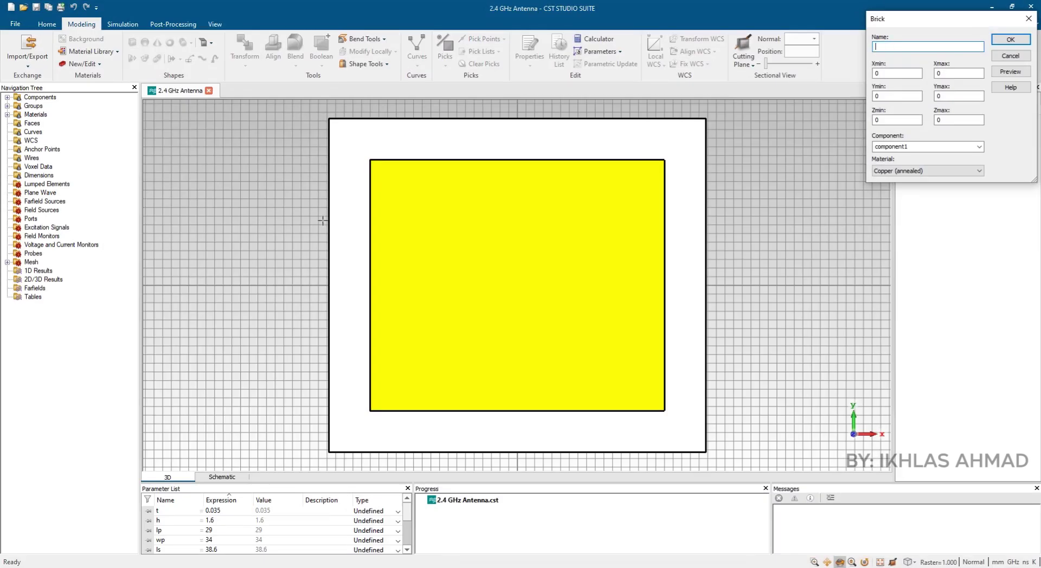
Define the feedline brick: X -wf/2 to wf/2, Y from the board edge to -lp/2, Z h to h+t.
type("feedline")
double_click(899, 74)
type("-wf/2")
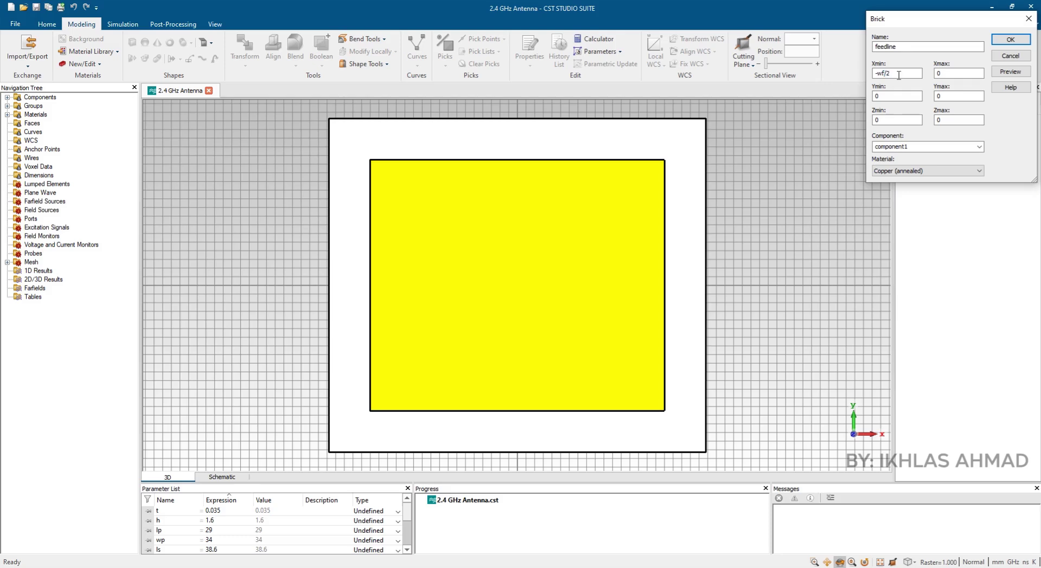
key("Tab")
type("wf/2")
key("Tab")
left_click(883, 96)
type("l")
type("s/2")
double_click(937, 95)
type("-lp/2")
key("Tab")
type("h")
key("Tab")
type("h+t")
Create the feedline brick, defining wf = 3.
left_click(1004, 74)
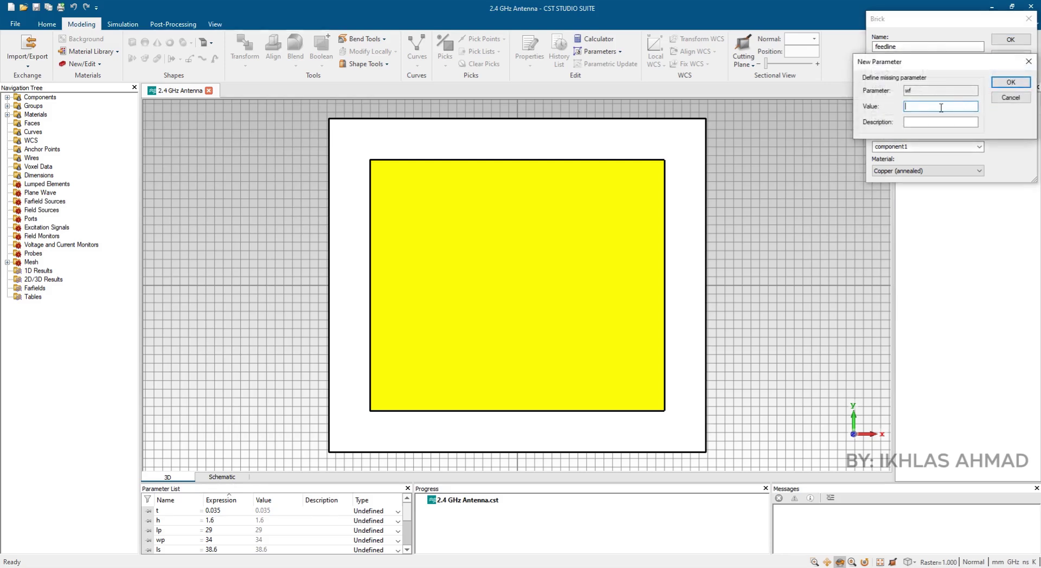
type("3")
left_click(999, 82)
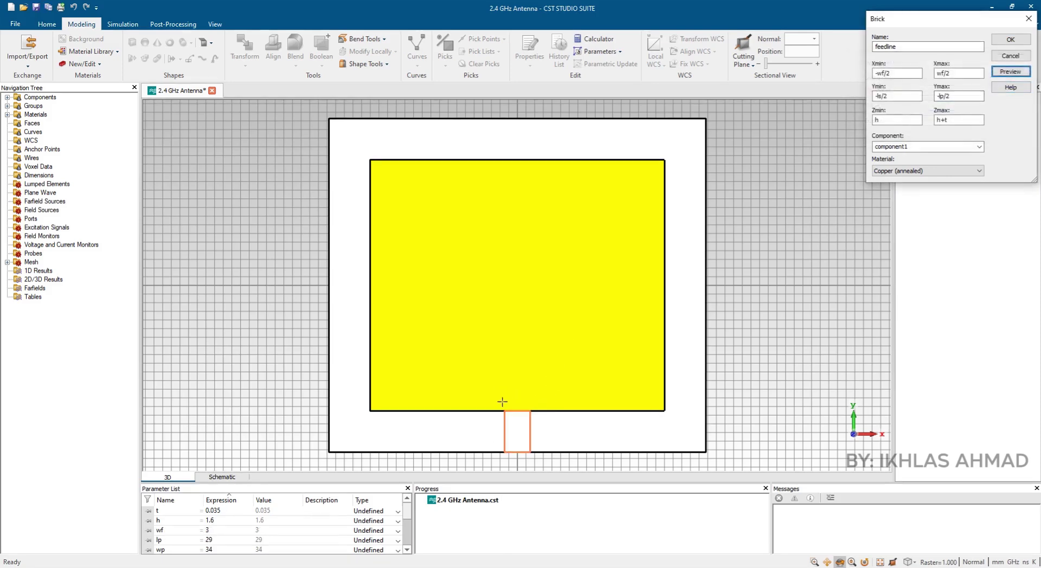
left_click(1011, 40)
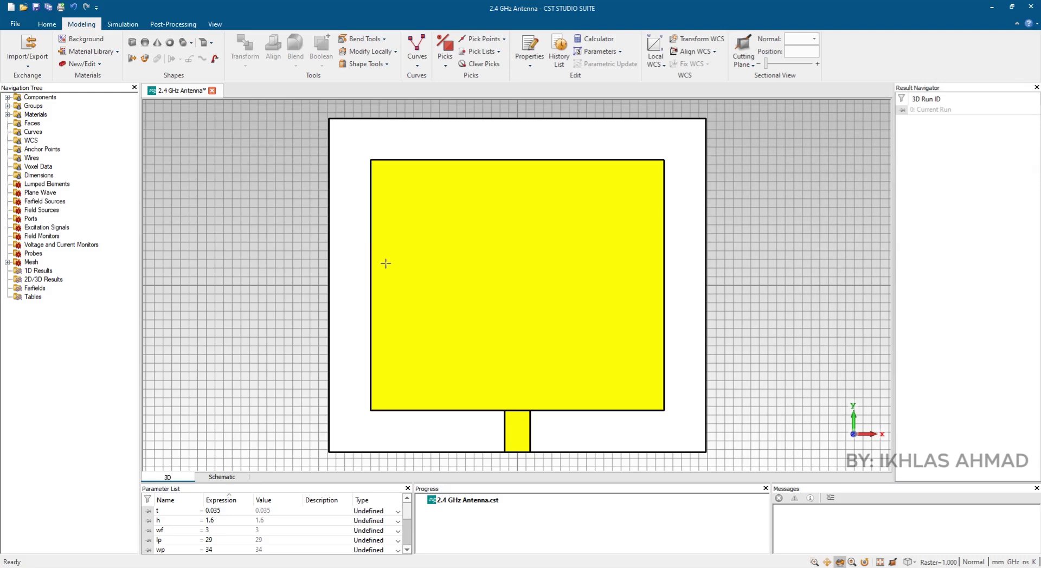
Draw a brick named inset spanning X -i/2 to i/2, Y 0 to li, Z h to h+t.
left_click(132, 43)
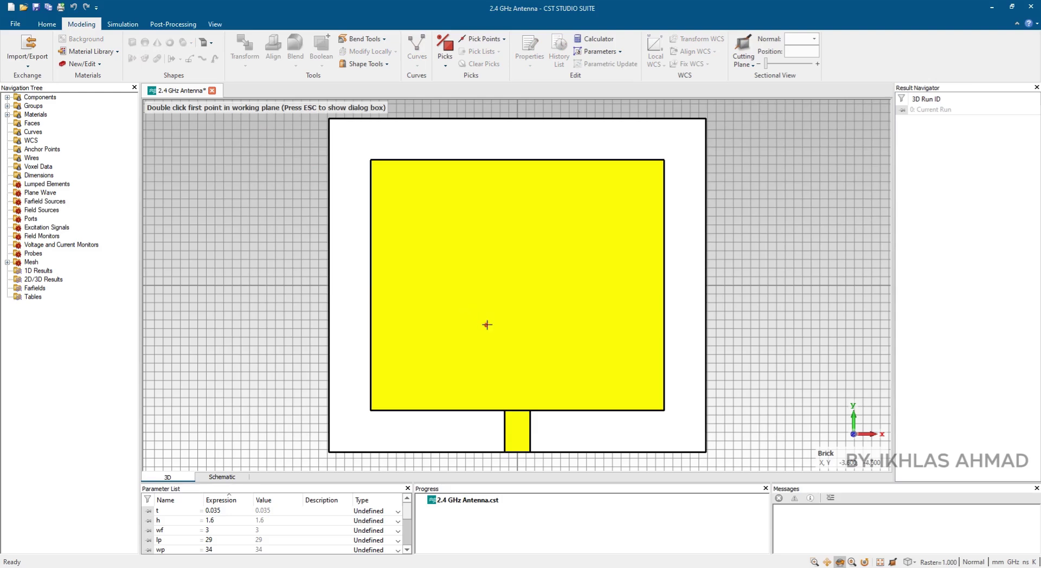
key("Escape")
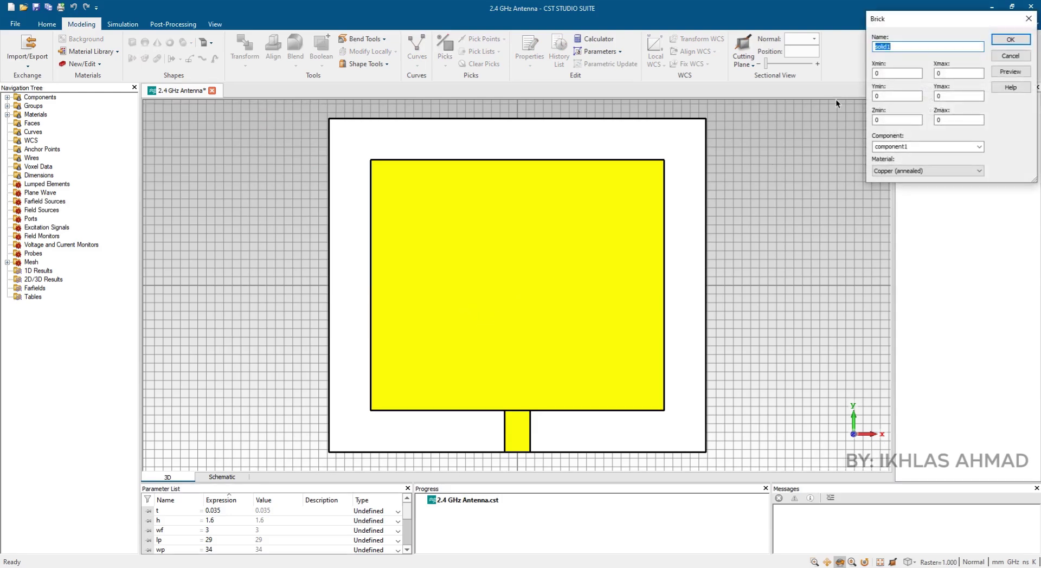
key("BackSpace")
type("inset")
left_click(897, 75)
type("-")
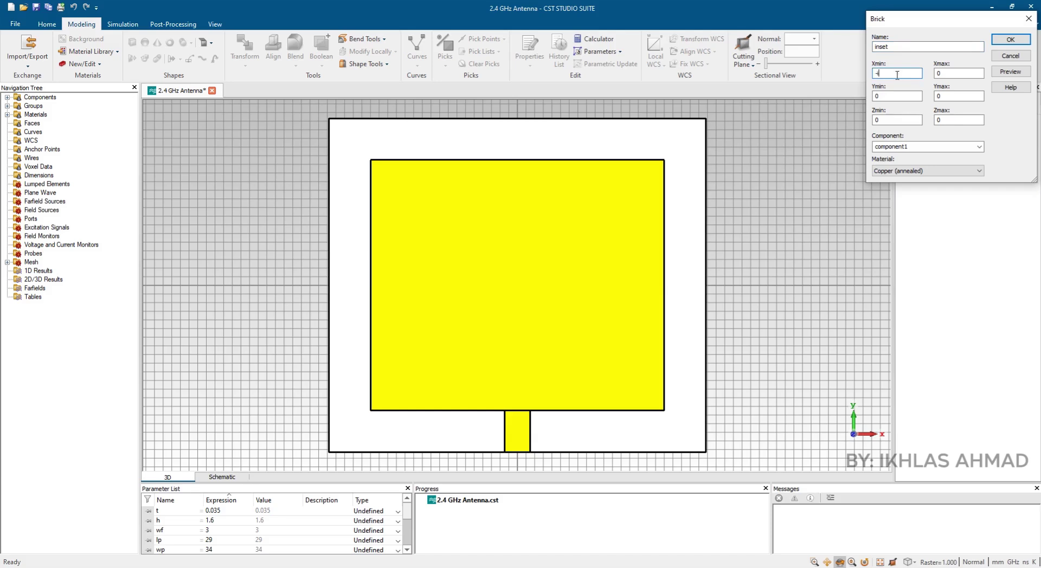
type("i/2")
key("Tab")
type("i/2")
key("Tab")
key("Tab")
type("li")
key("Tab")
type("h")
double_click(941, 120)
type("h")
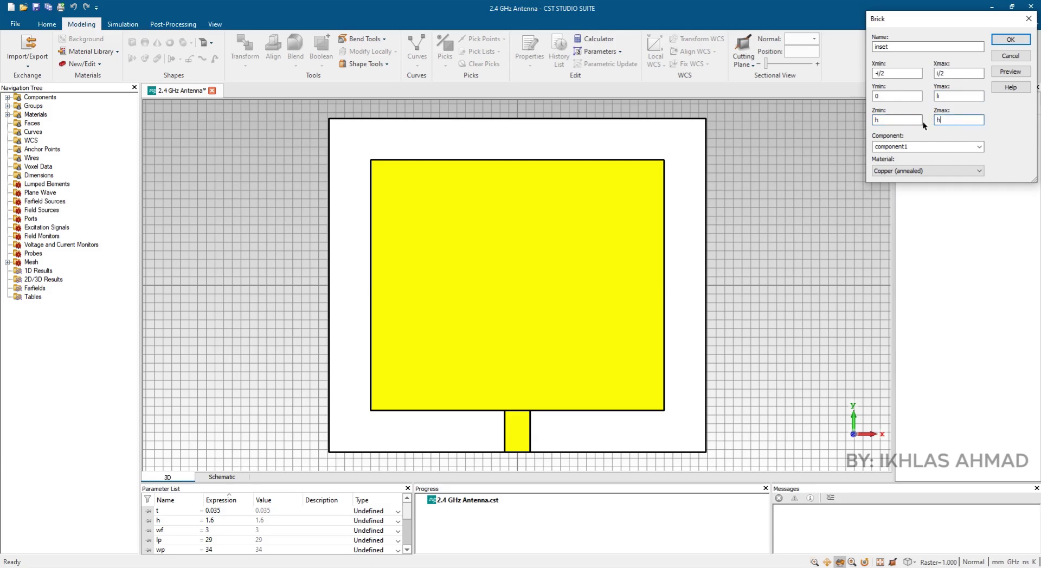
type("+t")
left_click(1001, 70)
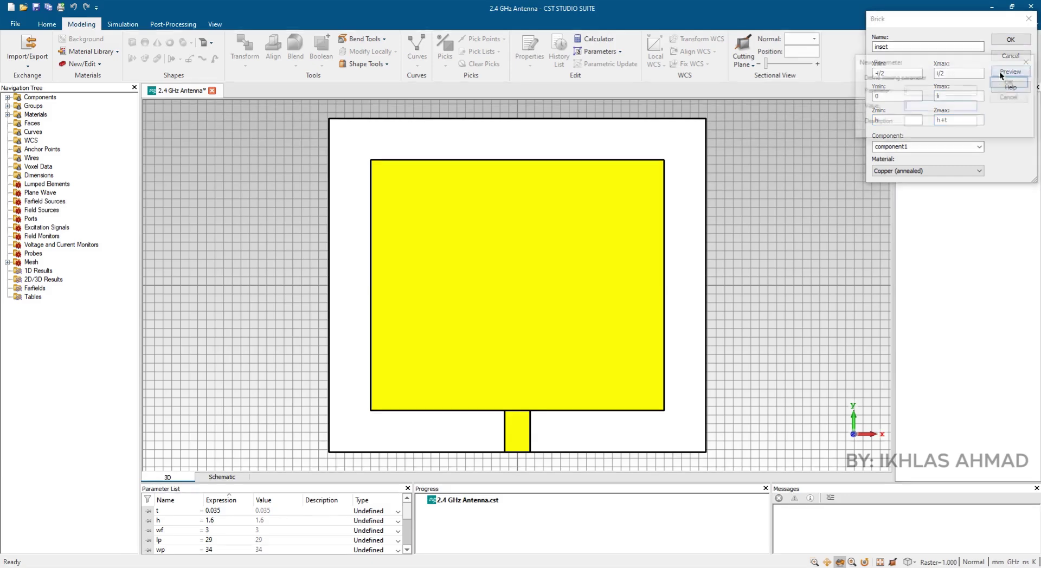
Define the new parameters i = 1 and li = 6, then create the inset brick.
type("1")
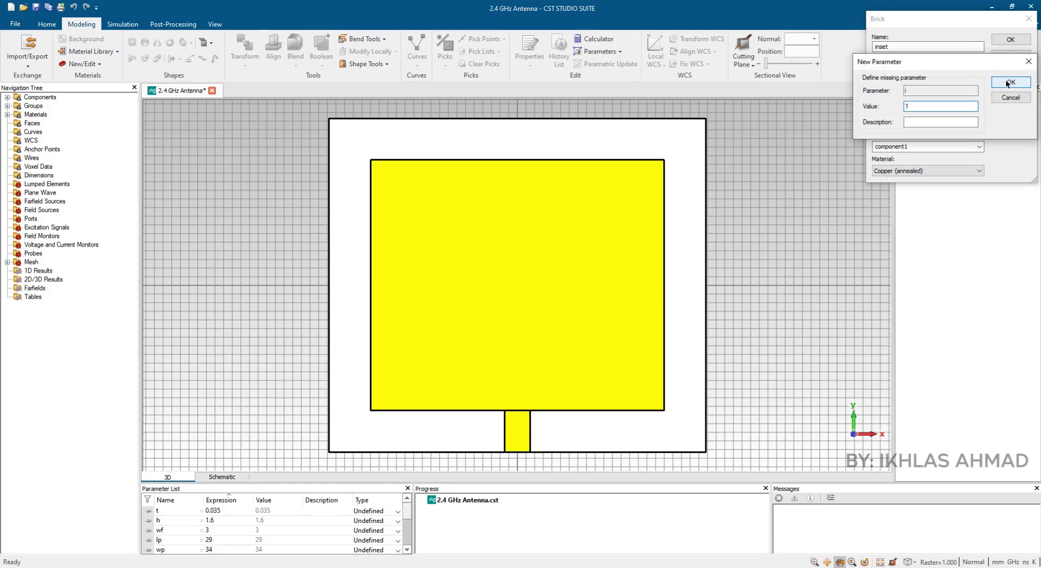
left_click(1005, 79)
type("6")
left_click(1005, 79)
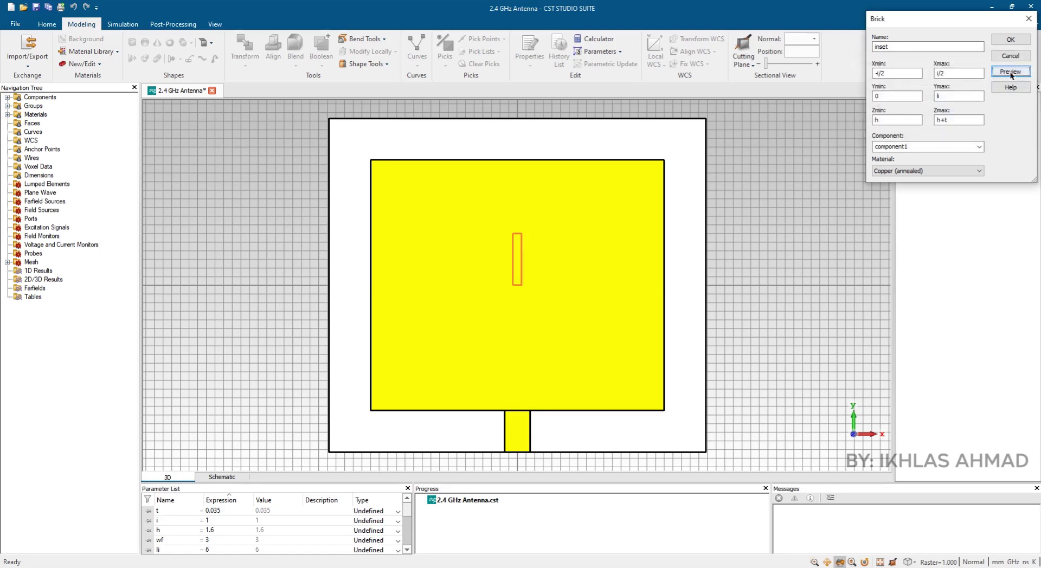
left_click(1011, 41)
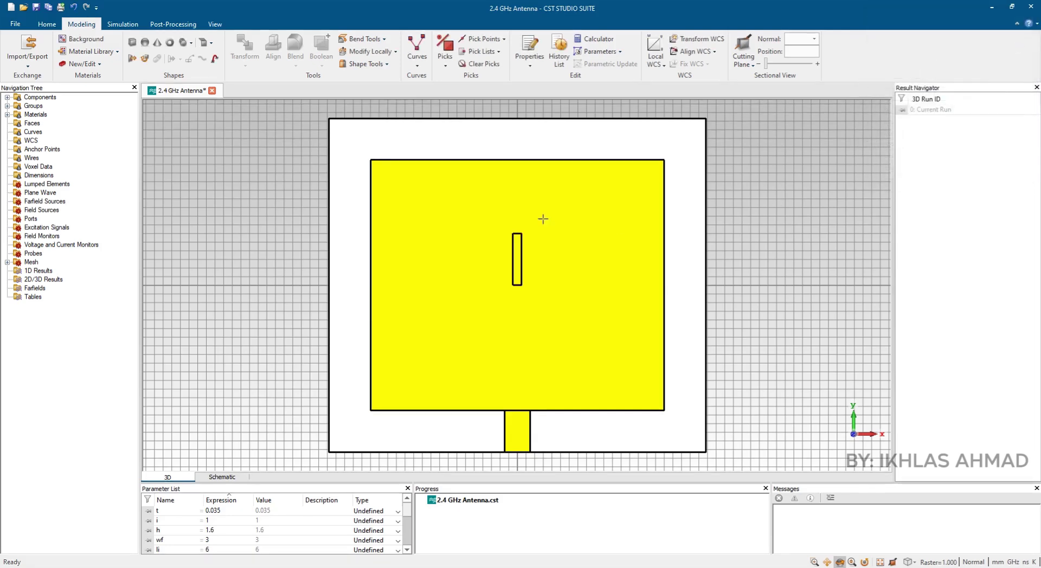
Set a translation of the inset shape by wf/2+i/2 in X and -lp/2 in Y.
left_click(11, 97)
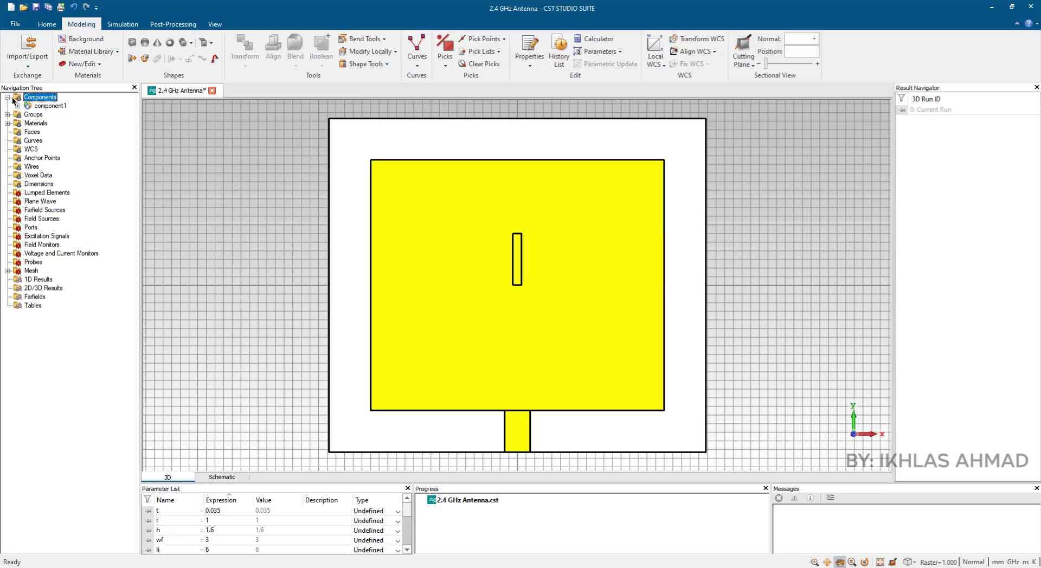
left_click(18, 105)
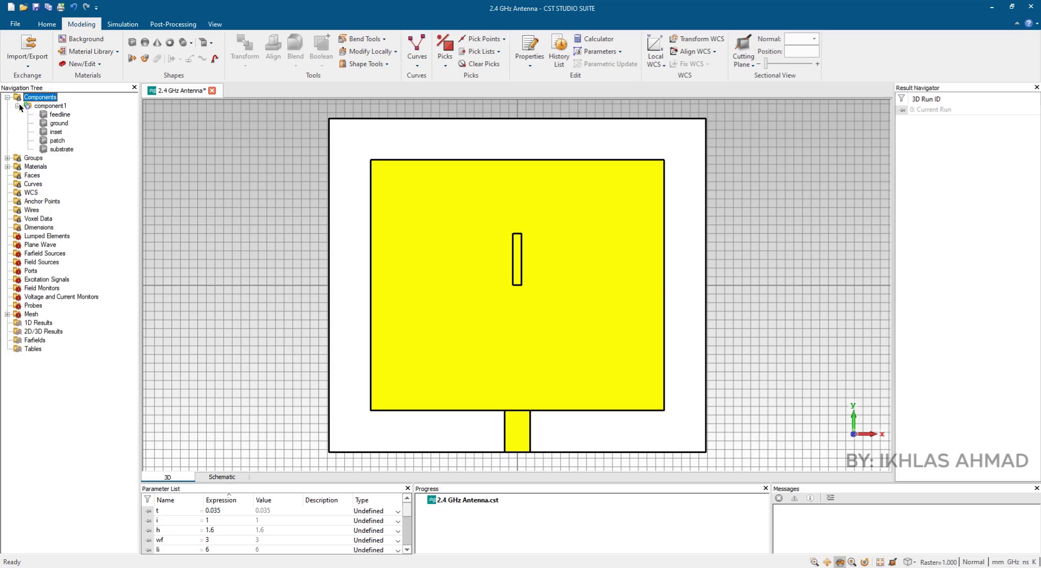
left_click(50, 133)
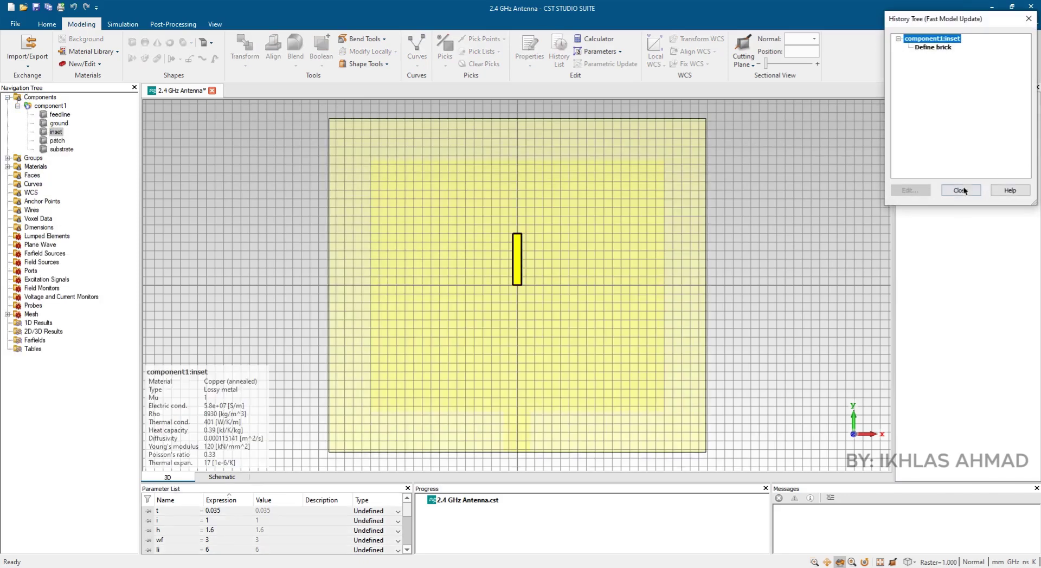
left_click(961, 186)
left_click(57, 133)
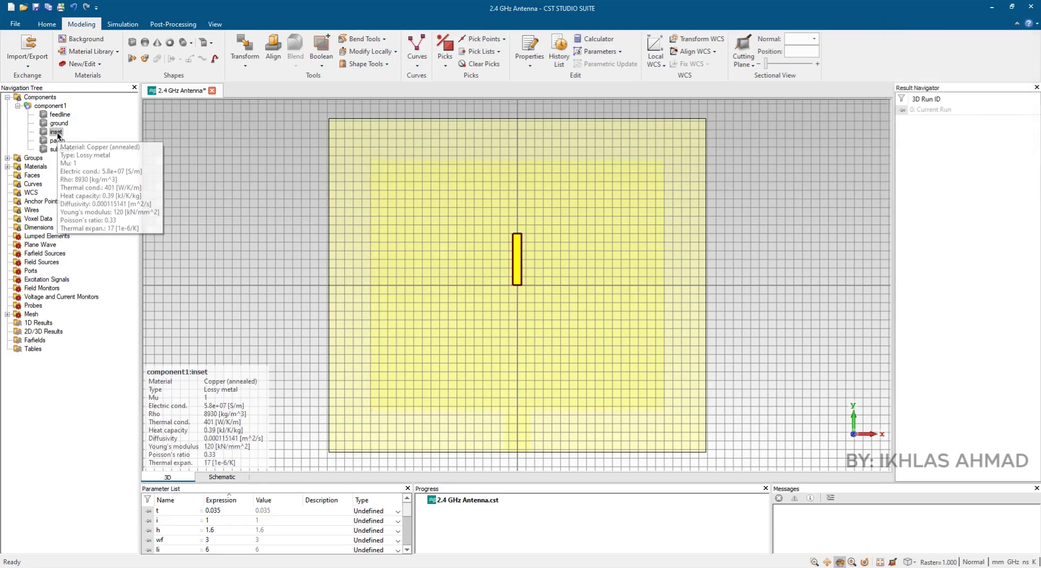
left_click(241, 50)
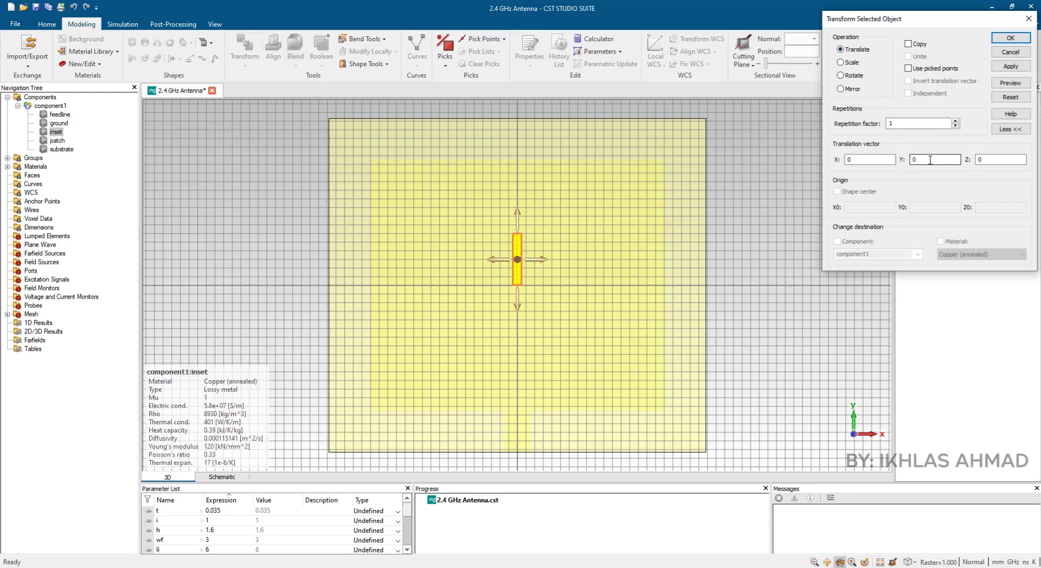
double_click(850, 160)
type("wf/2+i/2")
key("Tab")
type("-lp/2")
Preview the moved inset close up, then apply the translation.
left_click(1023, 85)
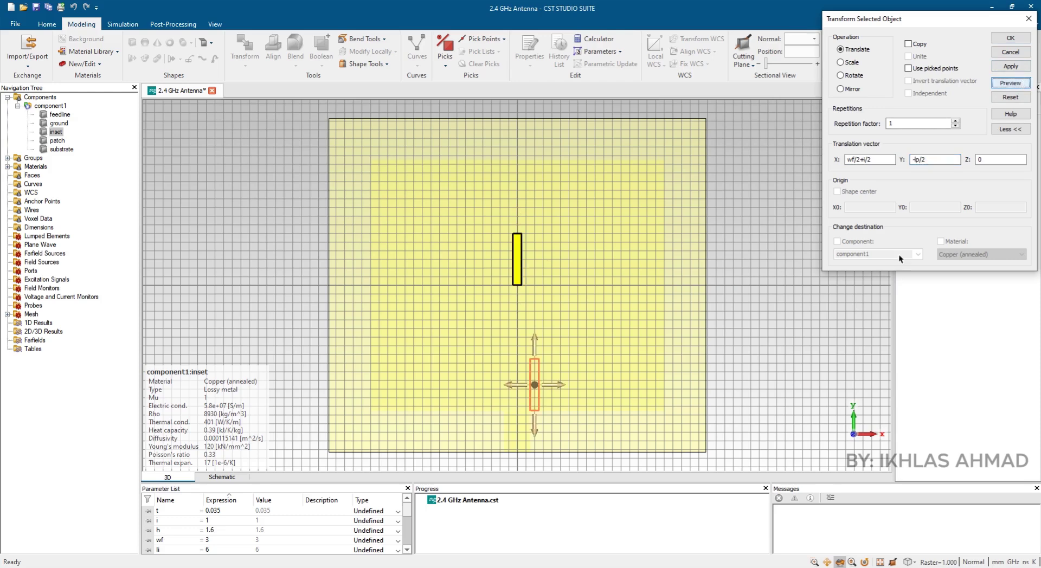
left_click(815, 563)
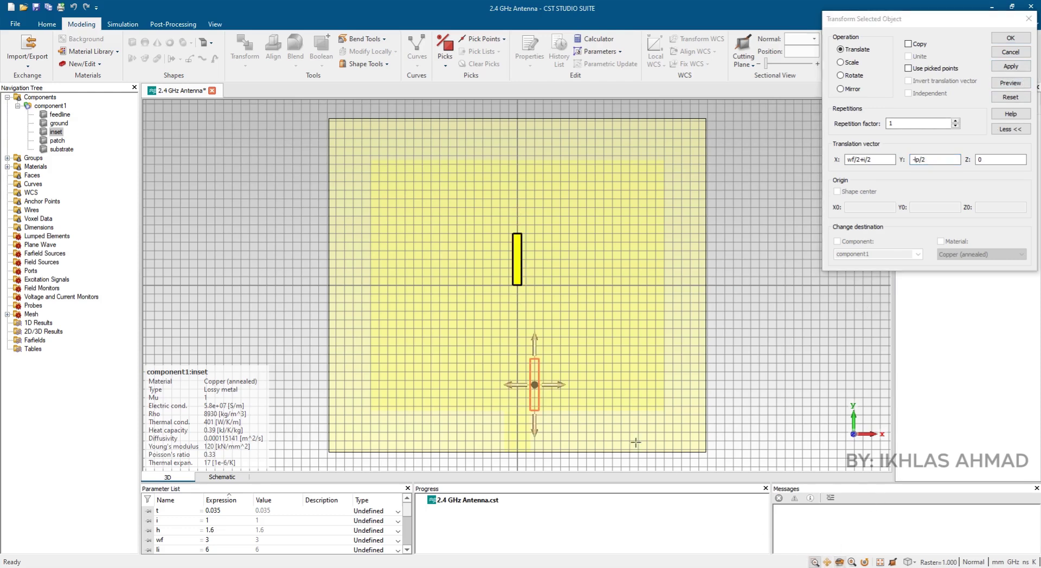
left_click_drag(483, 340, 581, 460)
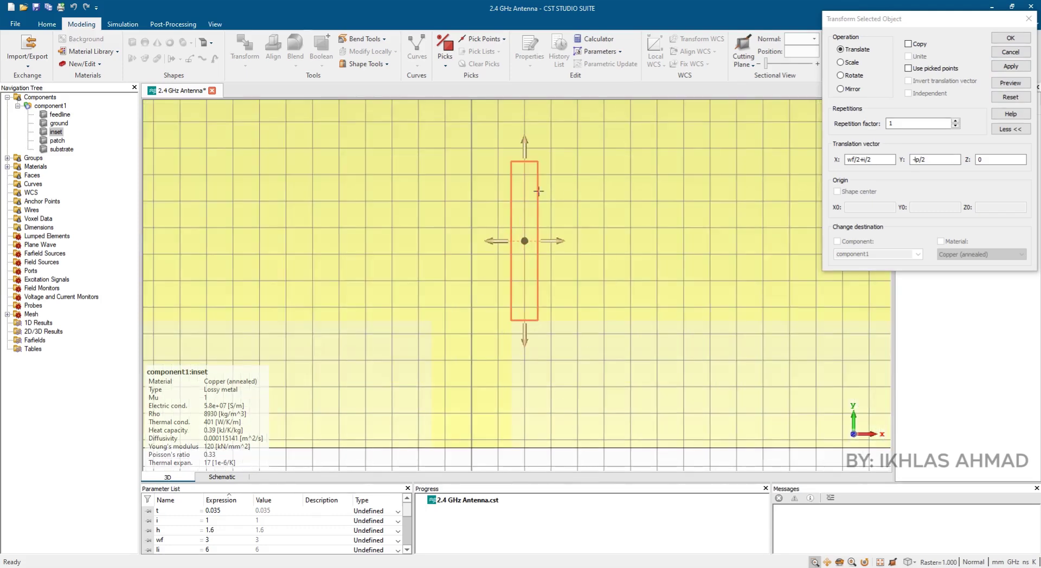
left_click(1010, 83)
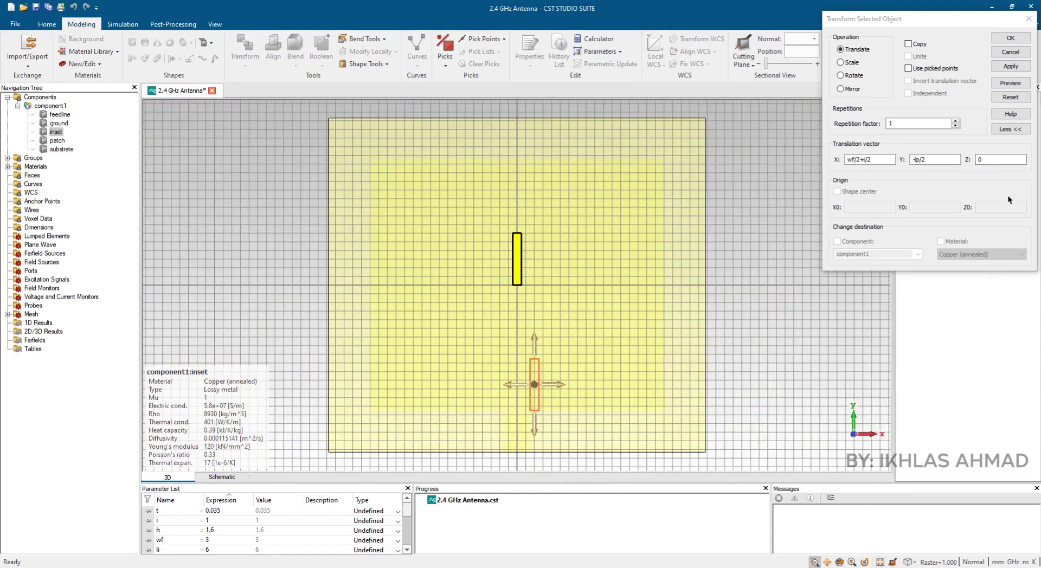
left_click(1019, 67)
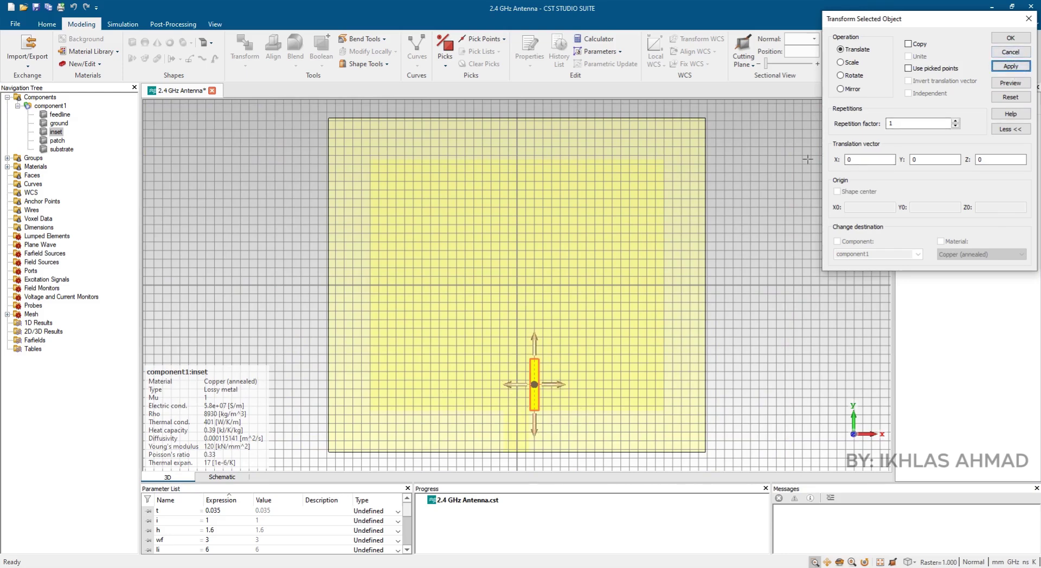
left_click(841, 89)
Mirror a copy of the inset across the plane with X normal 1, creating inset_1.
left_click(910, 44)
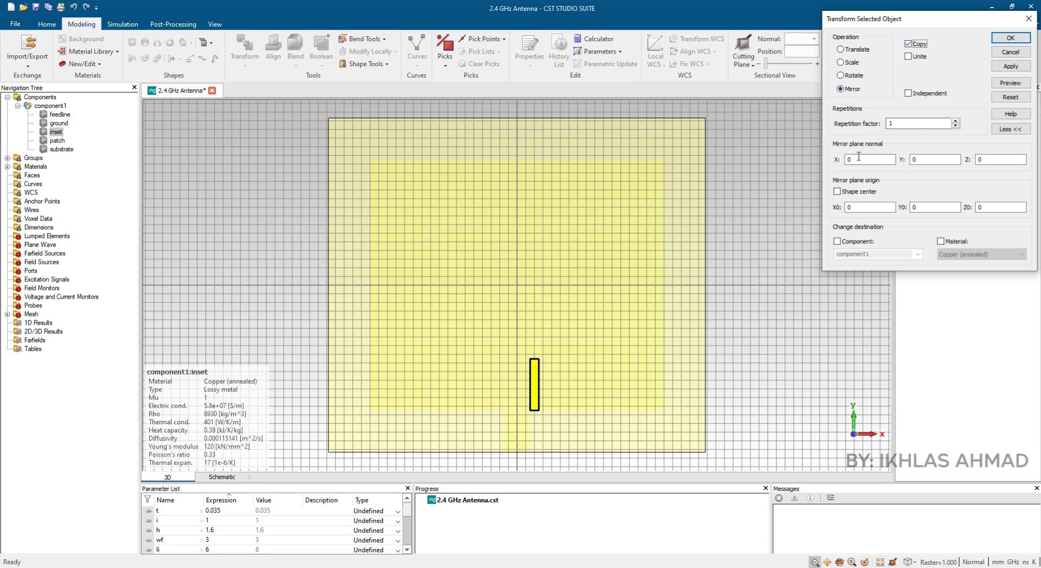
double_click(864, 155)
type("1")
left_click(1009, 84)
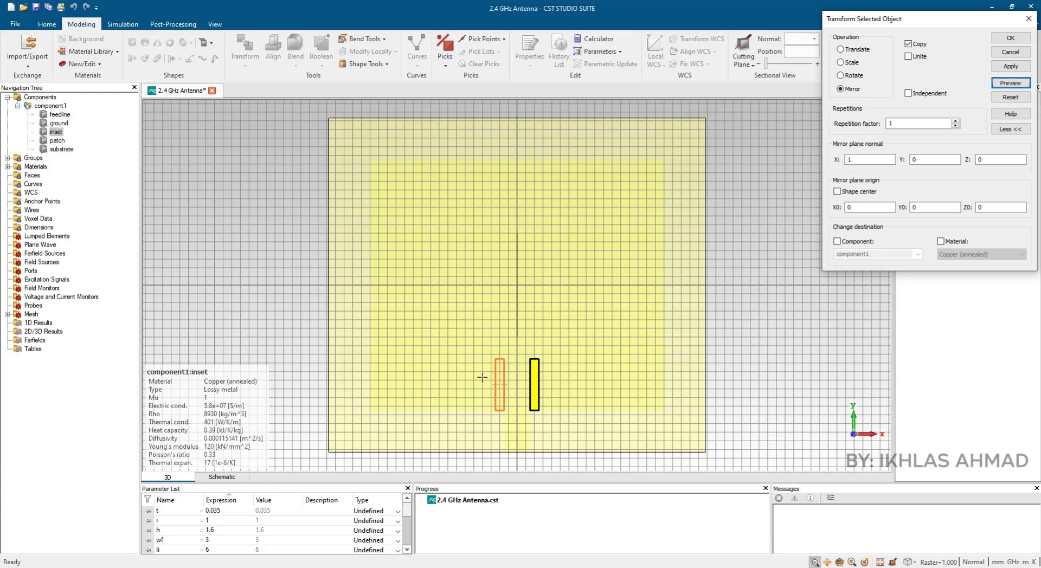
left_click(912, 47)
left_click(912, 47)
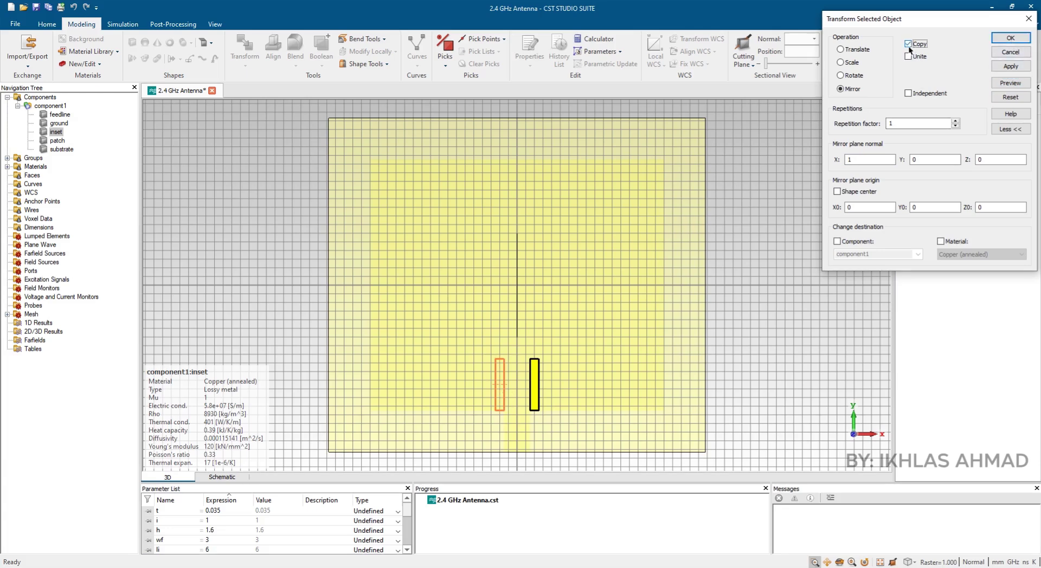
left_click(1011, 39)
Boolean-subtract inset and inset_1 from the patch shape.
left_click(61, 107)
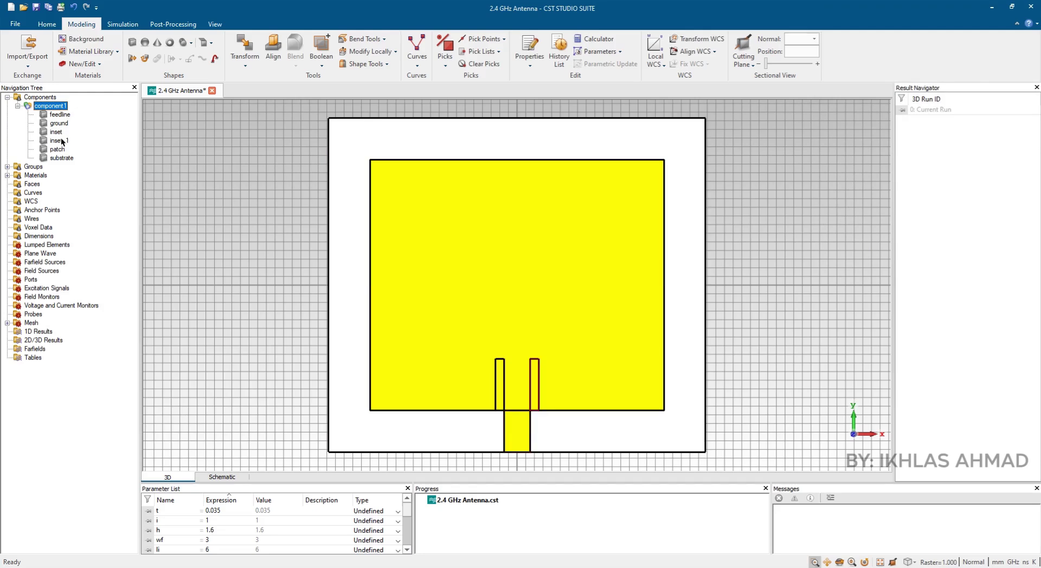
mouse_move(59, 135)
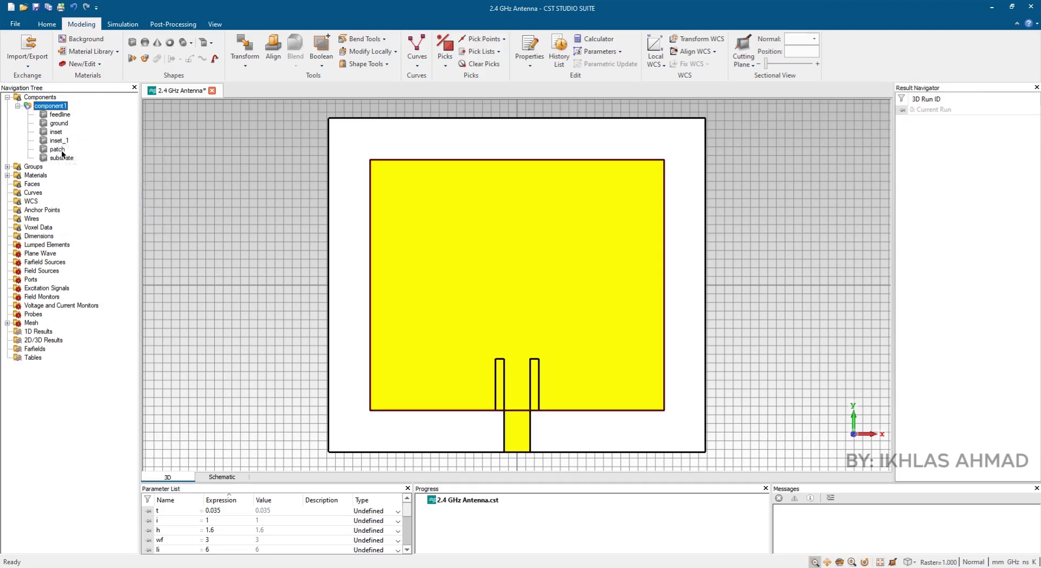
left_click(63, 151)
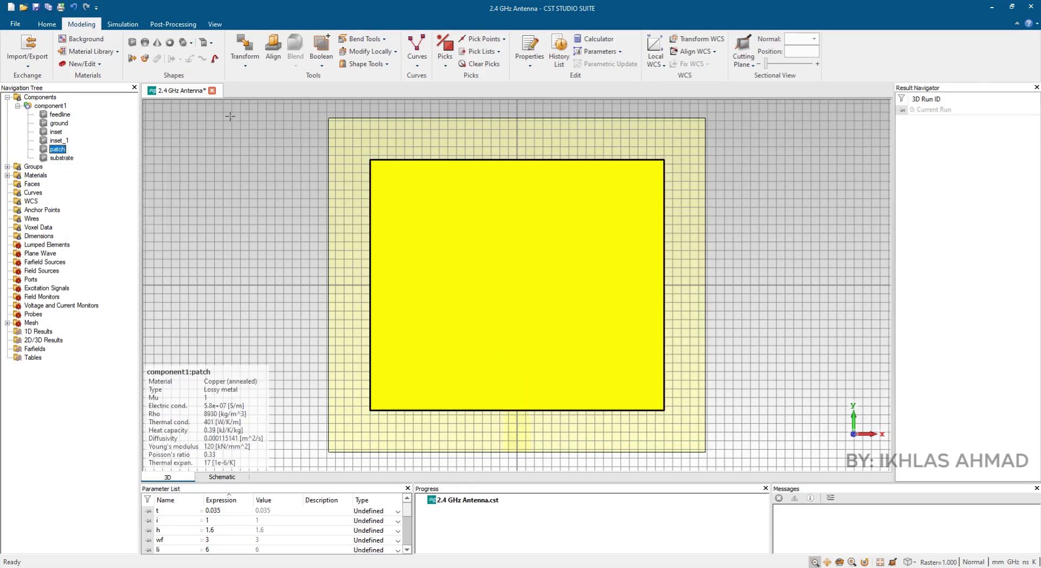
left_click(323, 65)
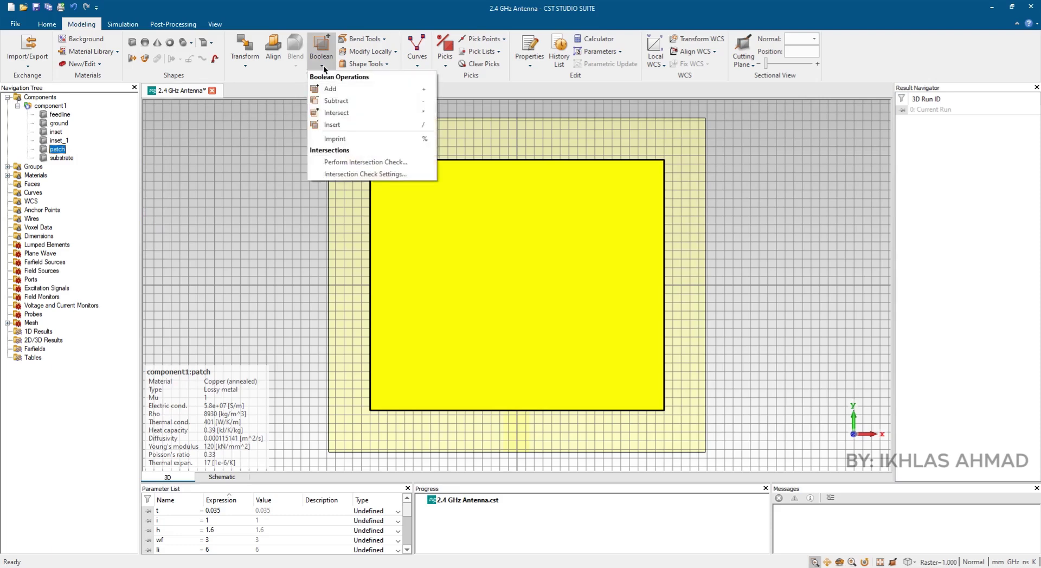
left_click(337, 104)
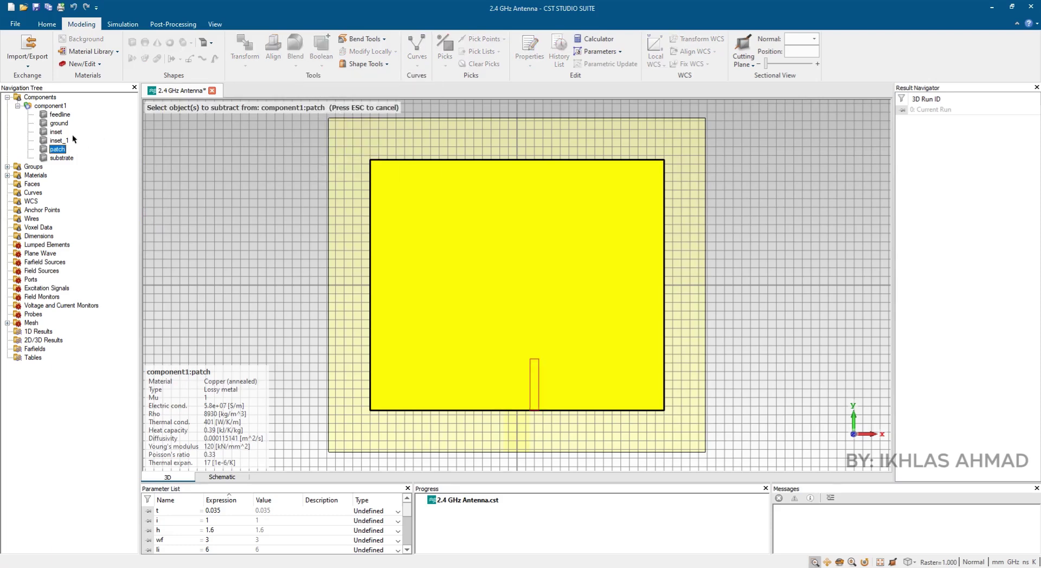
left_click(56, 132)
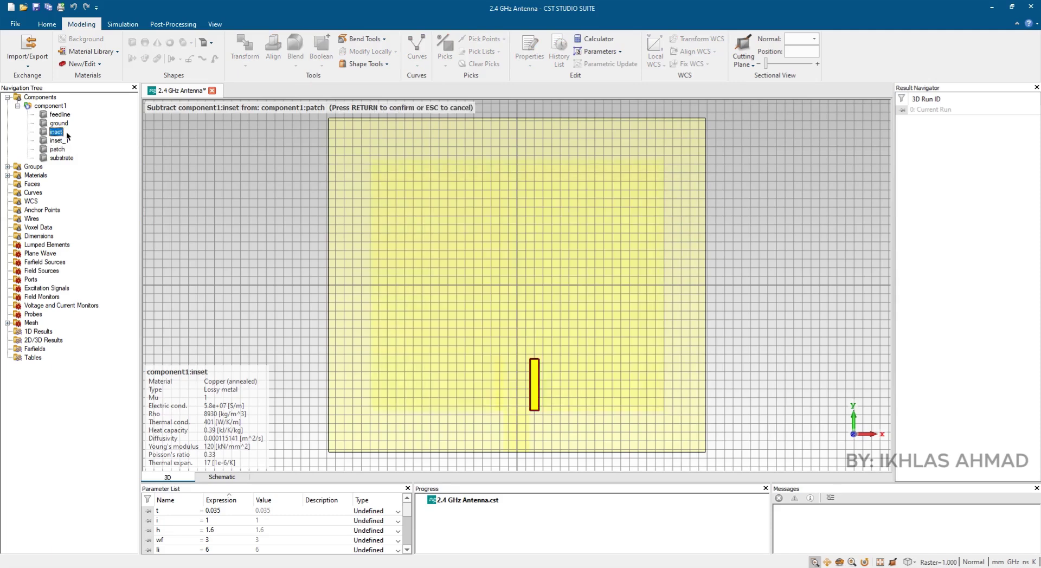
left_click(56, 141, "shift")
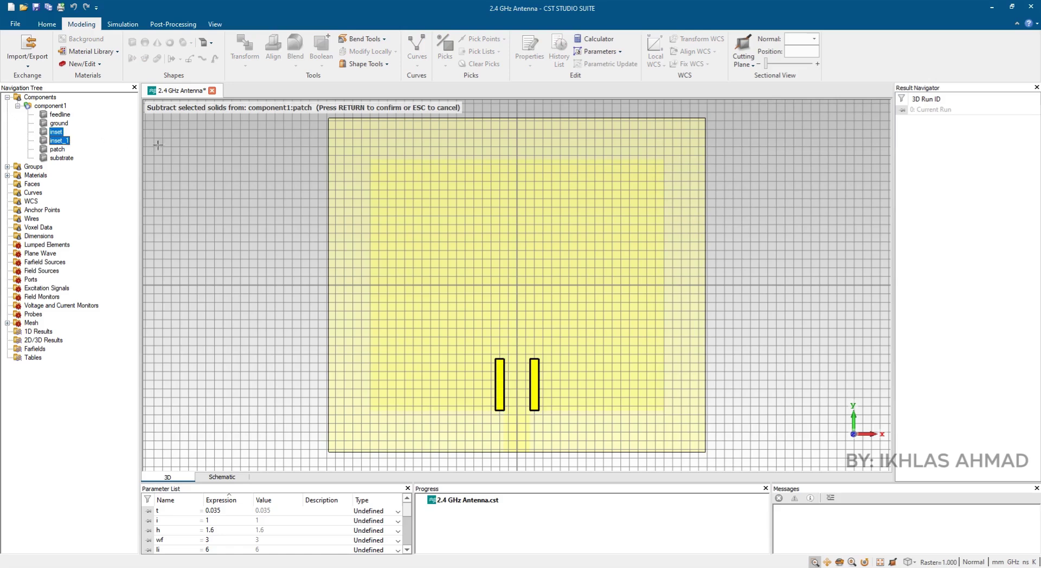
key("Return")
left_click(40, 97)
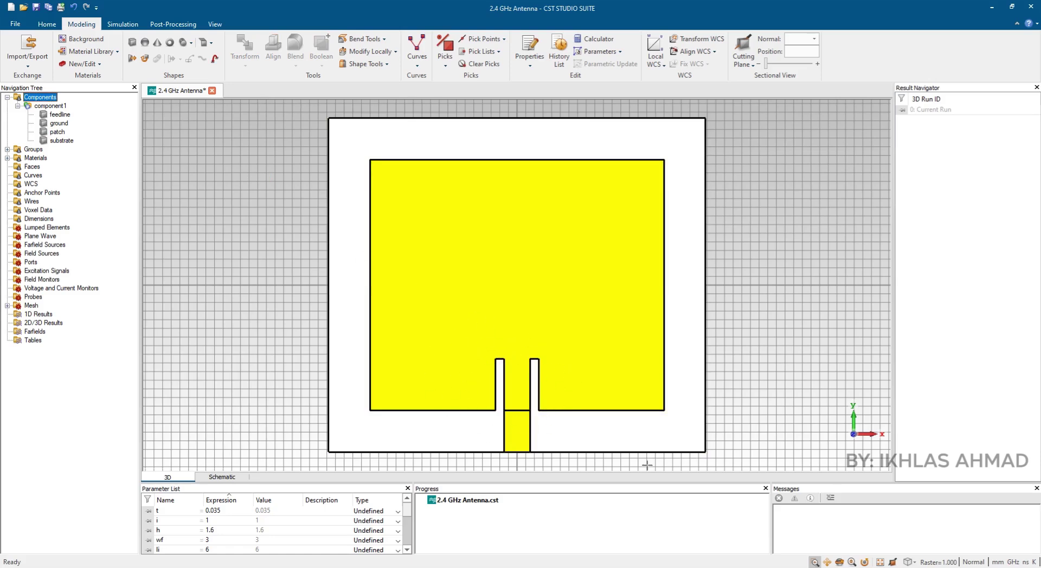
left_click(881, 563)
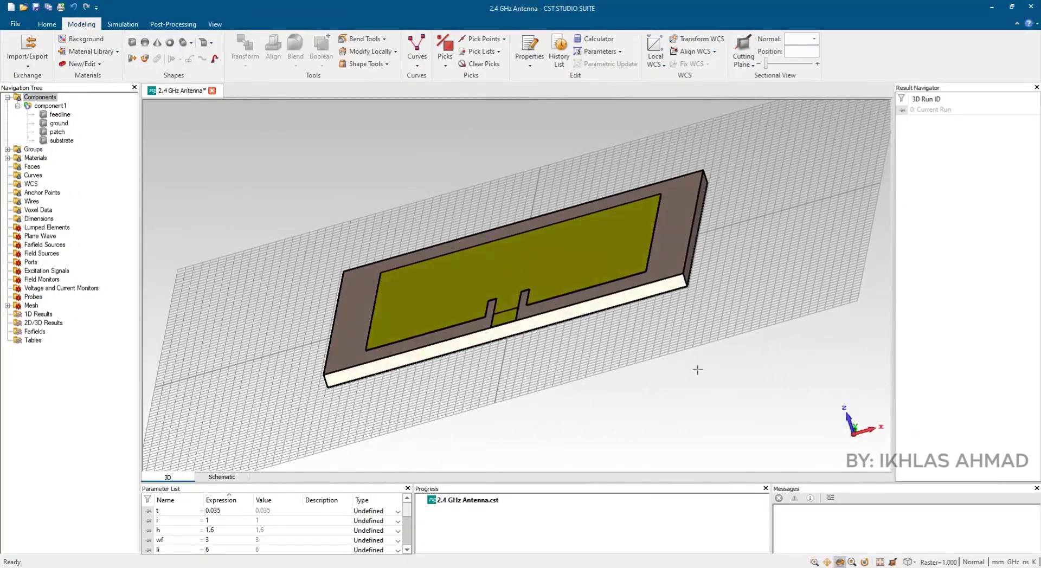
Zoom into the outer end of the feedline.
left_click(815, 562)
left_click_drag(490, 312, 564, 375)
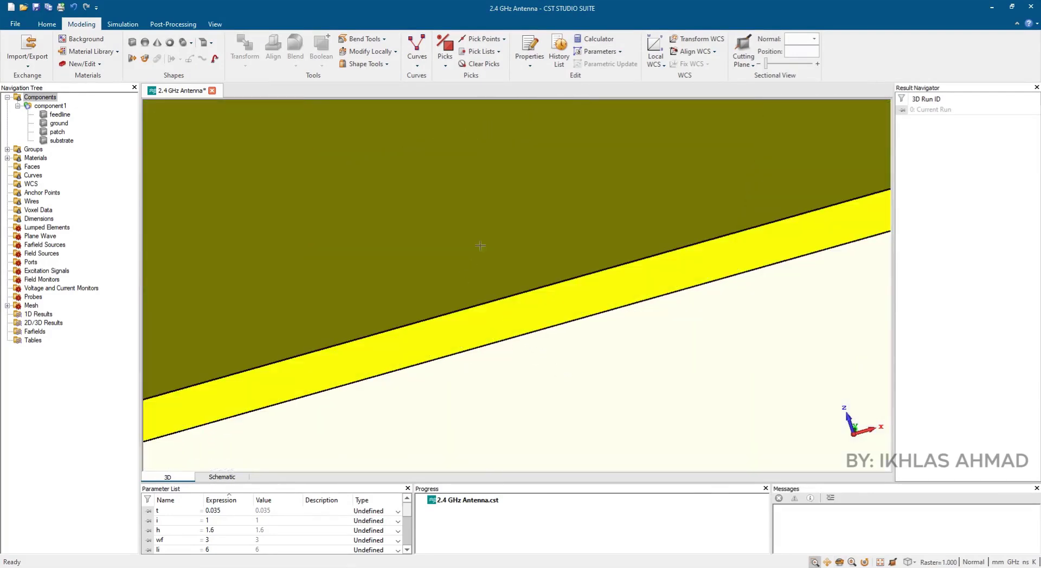
Pick the feedline's end face.
left_click(446, 66)
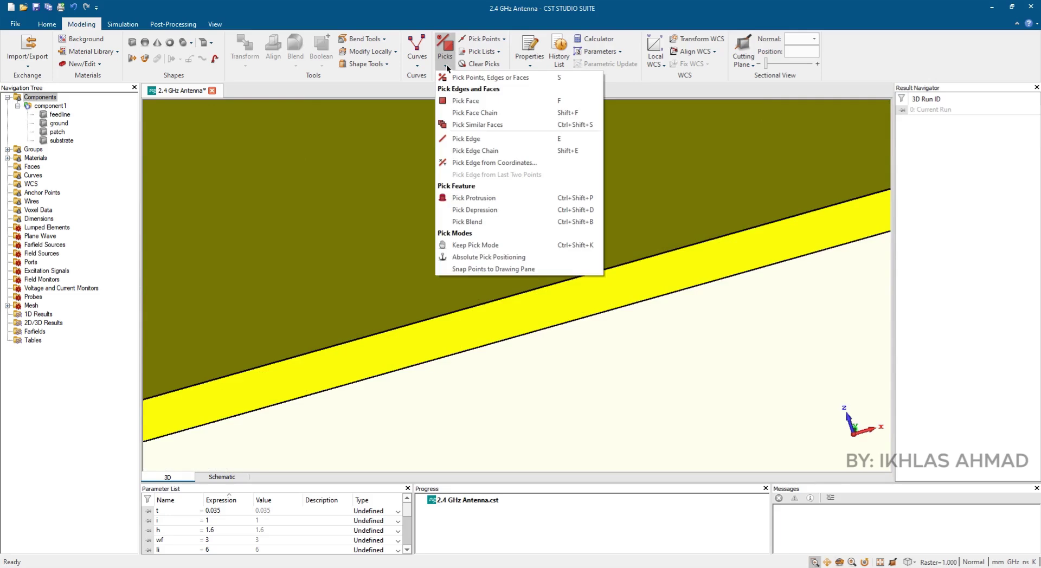
left_click(470, 77)
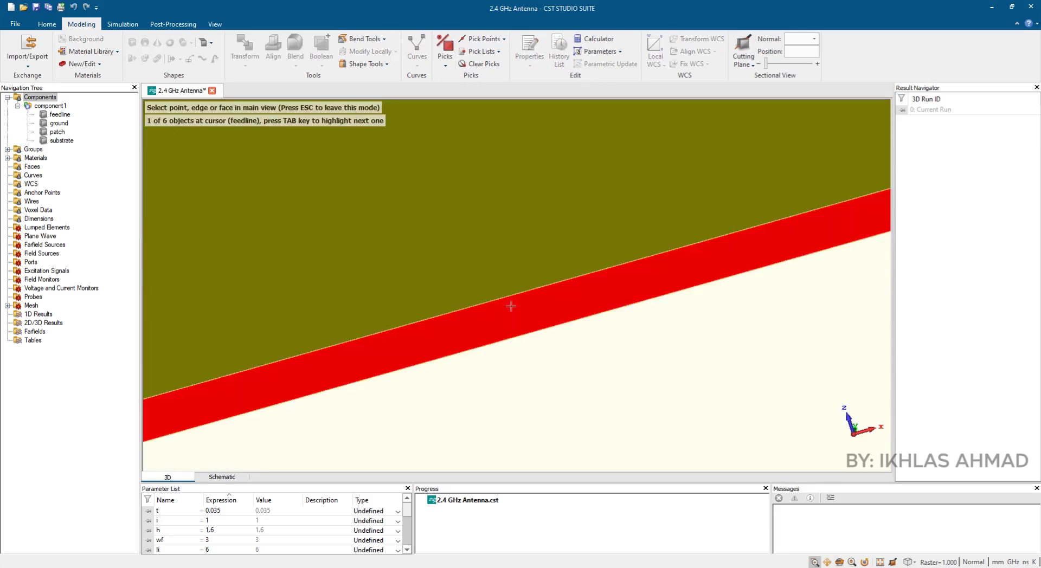
left_click(511, 306)
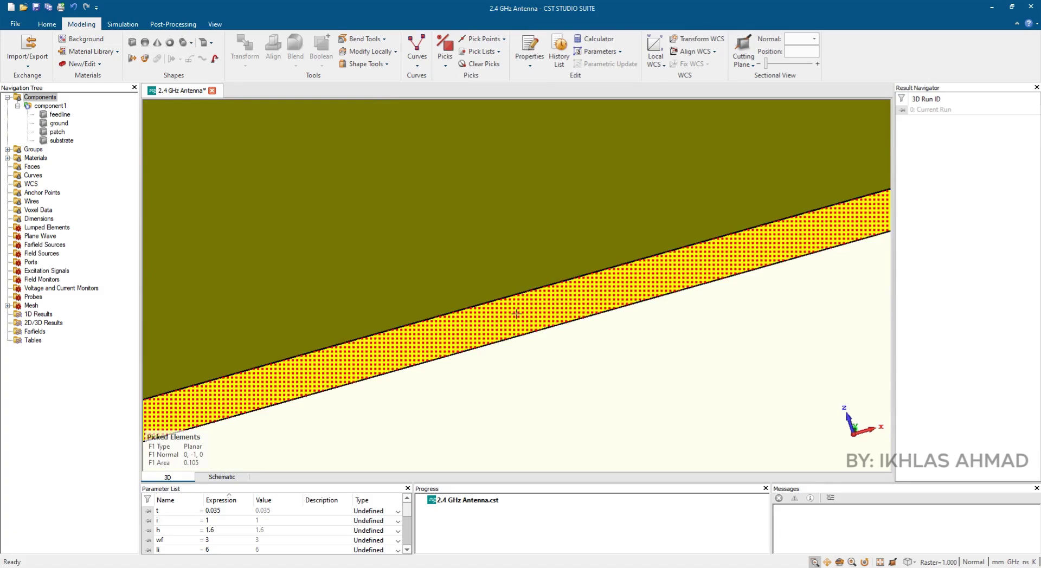
left_click(880, 562)
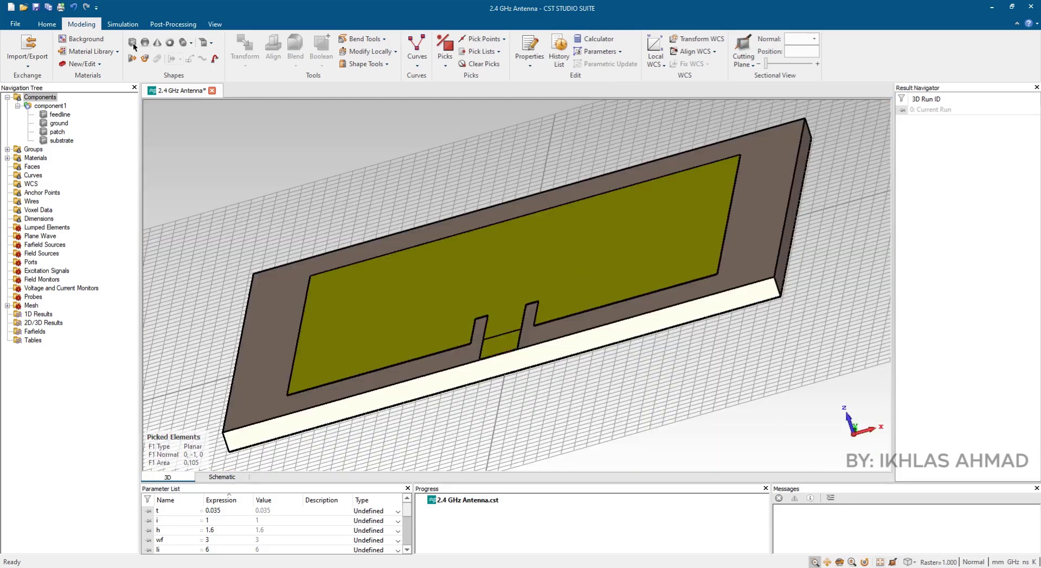
Calculate the port extension coefficient and construct waveguide port 1 on the picked face.
left_click(48, 25)
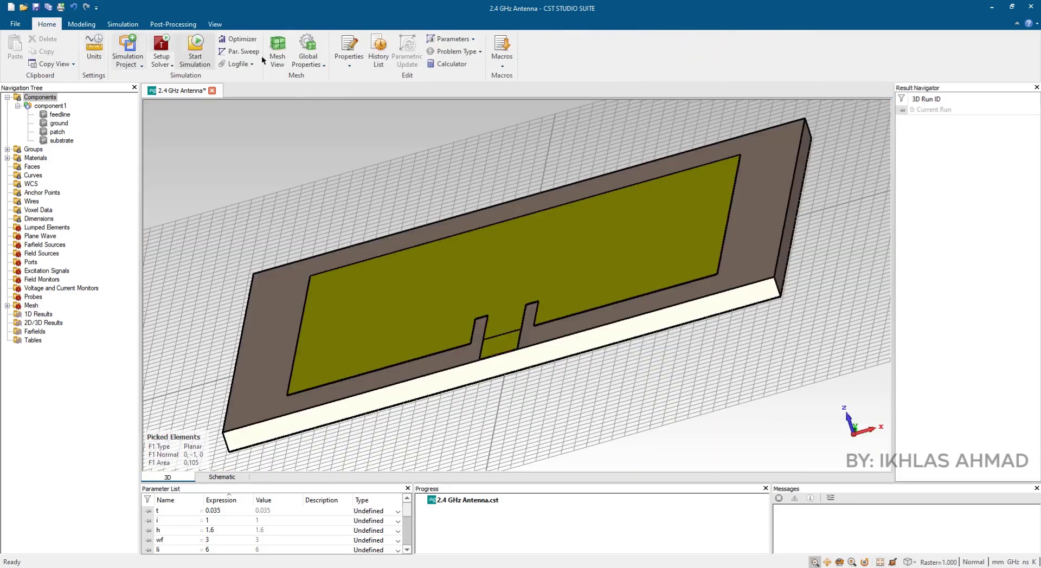
left_click(501, 60)
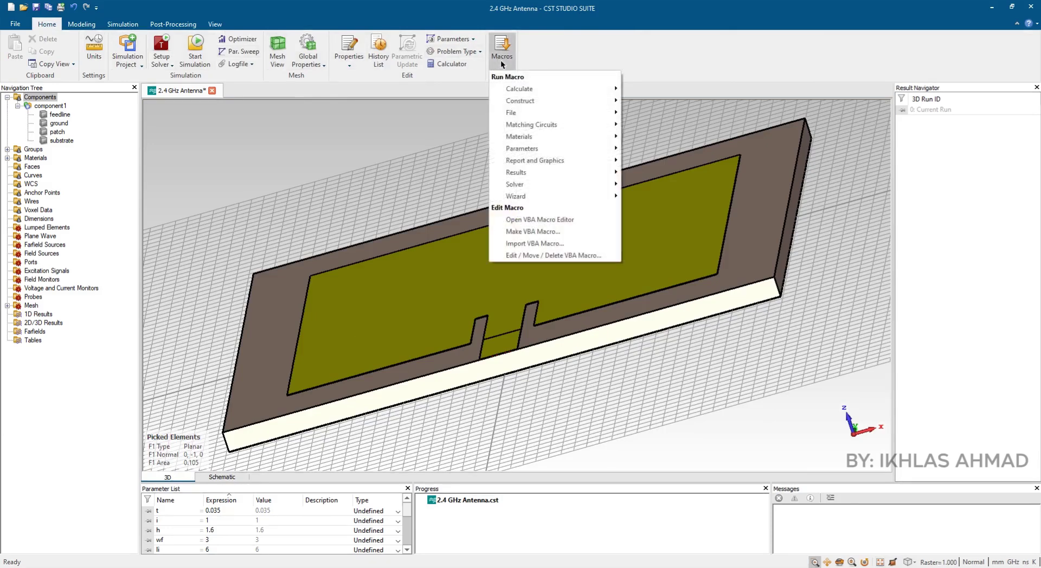
mouse_move(528, 183)
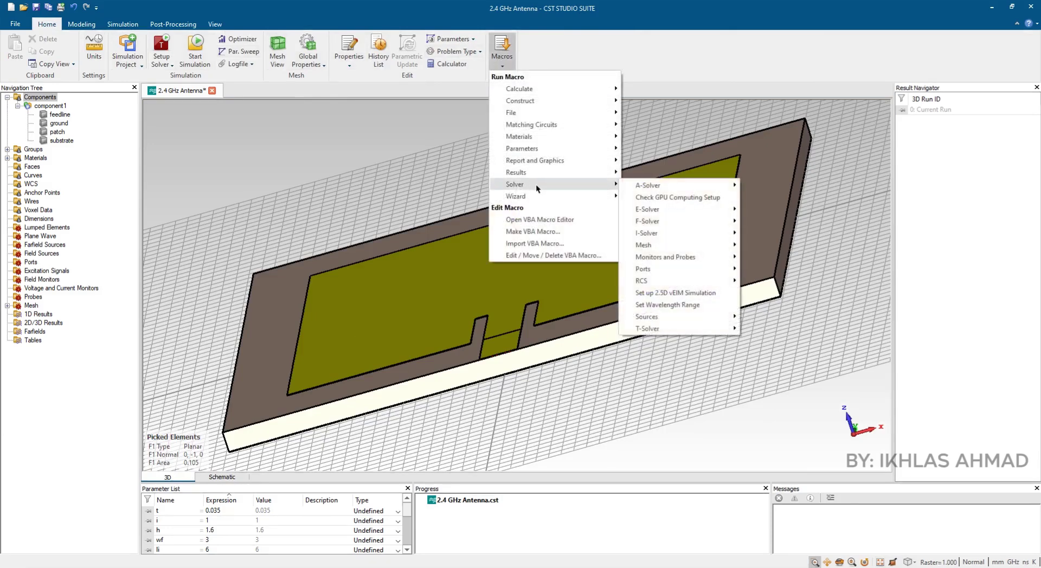
mouse_move(666, 270)
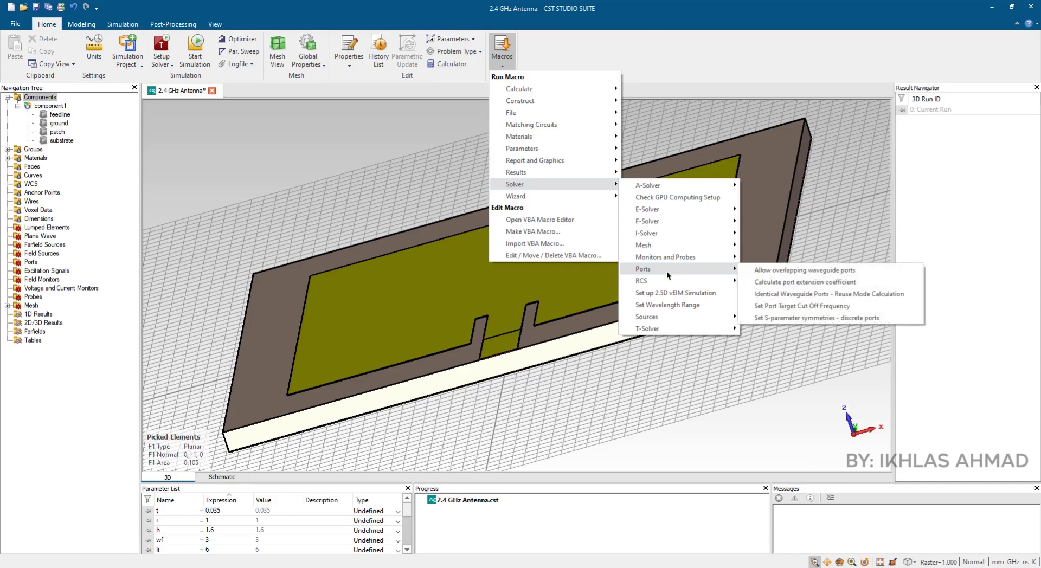
left_click(763, 282)
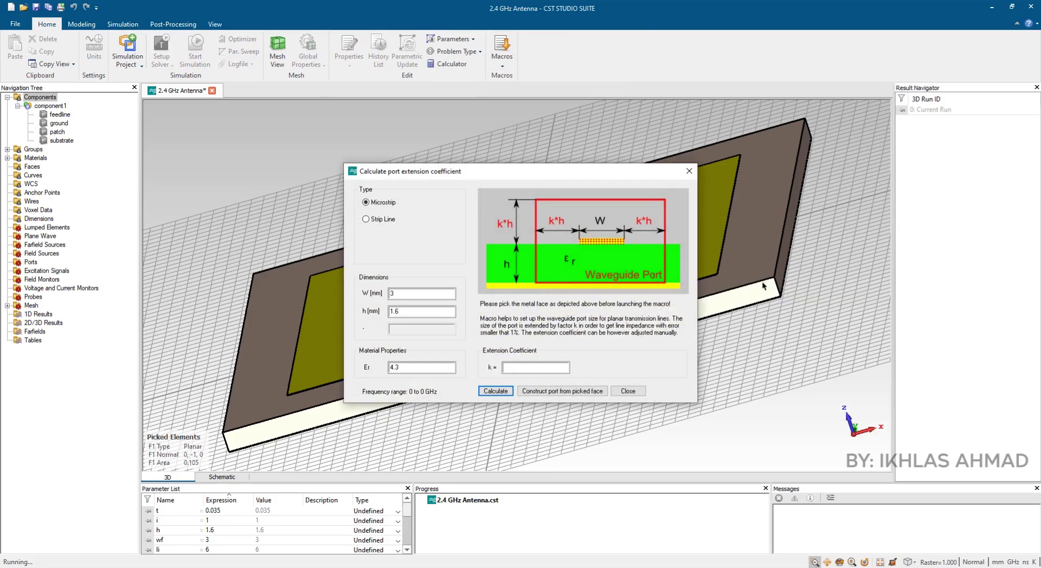
left_click(501, 392)
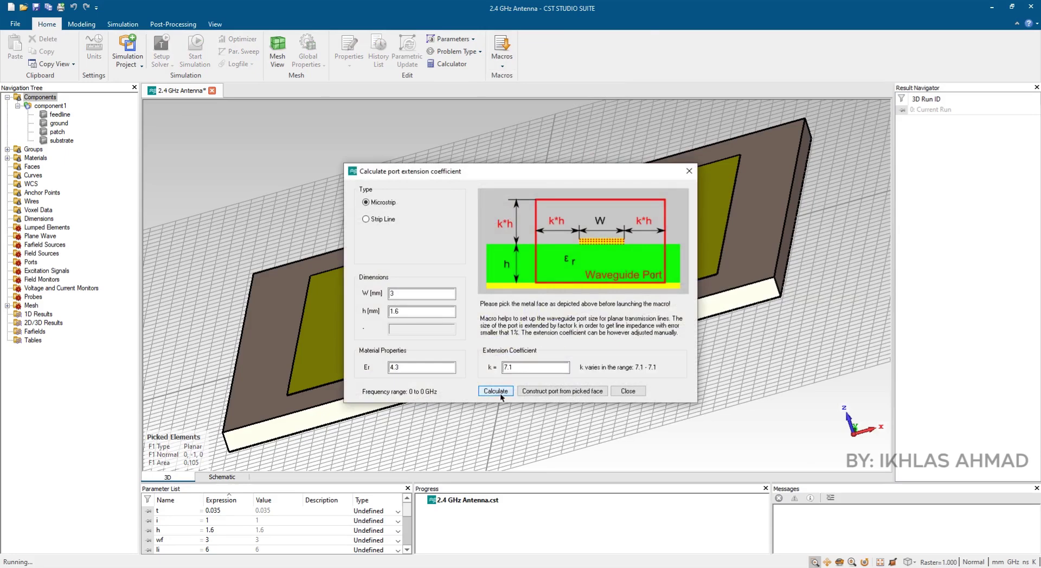
left_click(559, 391)
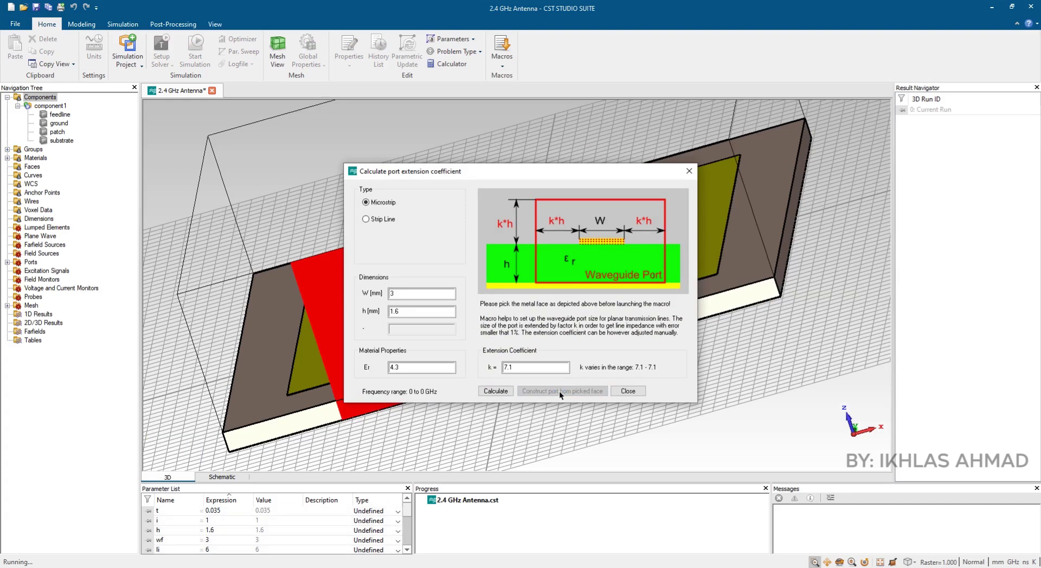
left_click(627, 392)
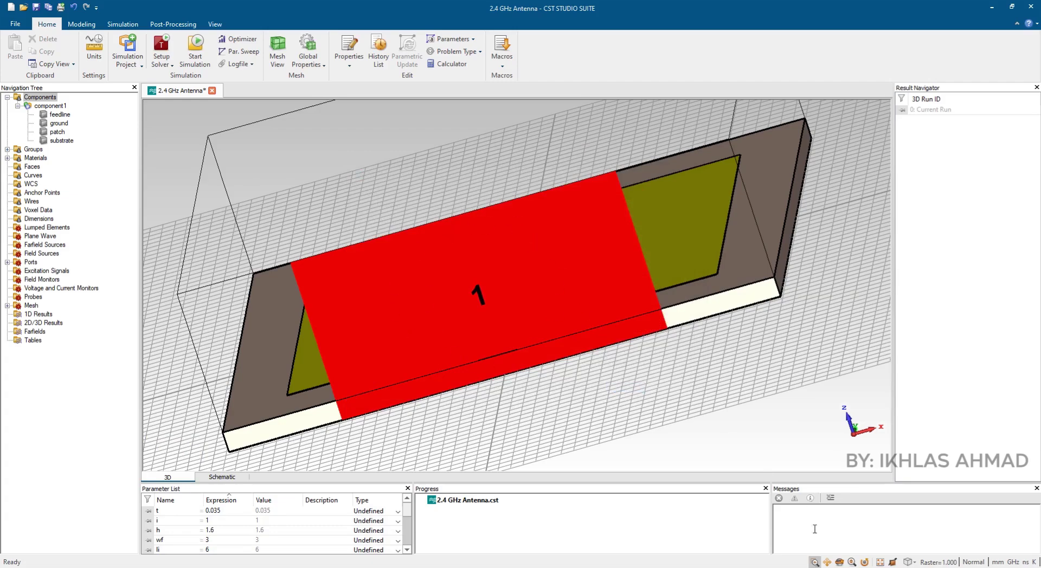
Orbit the model to inspect the new port from above, then restore the full view.
left_click(880, 564)
left_click(840, 562)
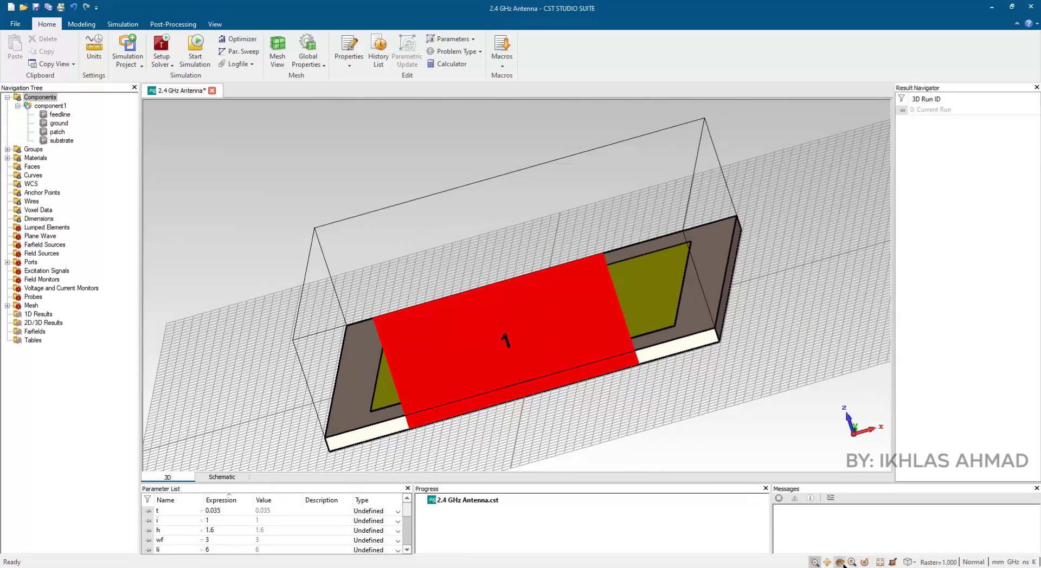
left_click_drag(705, 423, 704, 328)
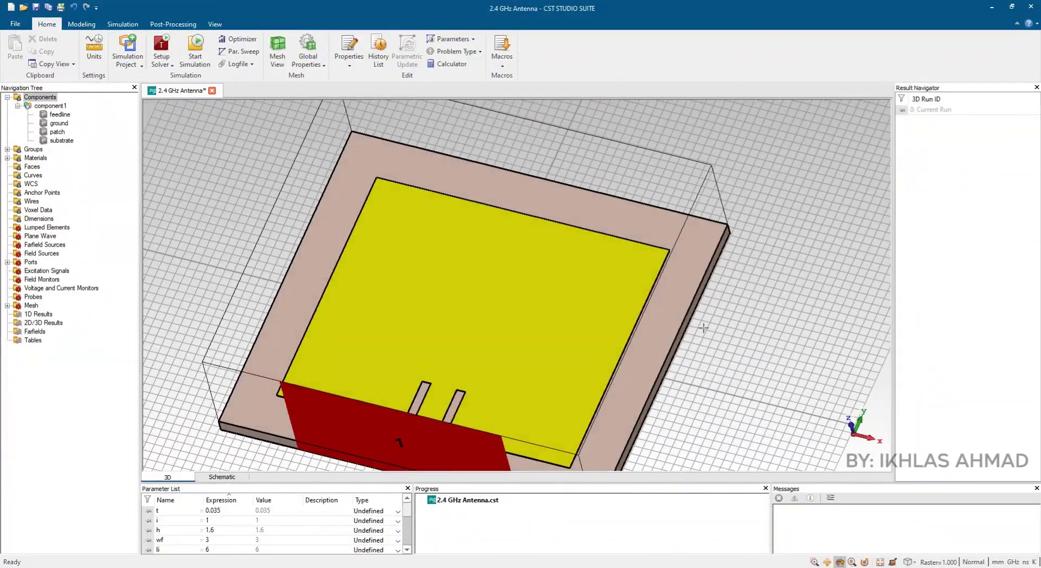
left_click(881, 562)
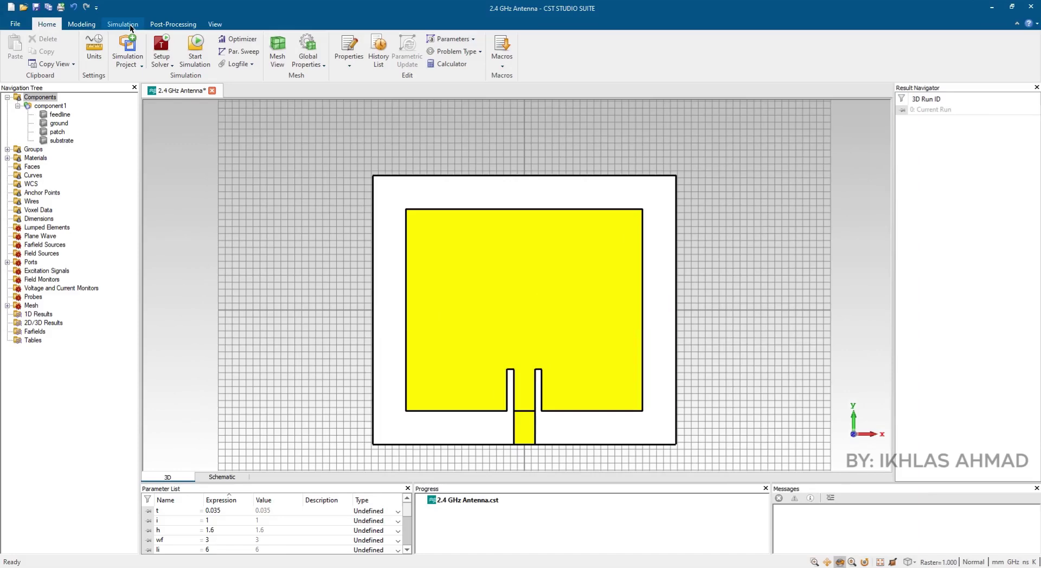
left_click(123, 24)
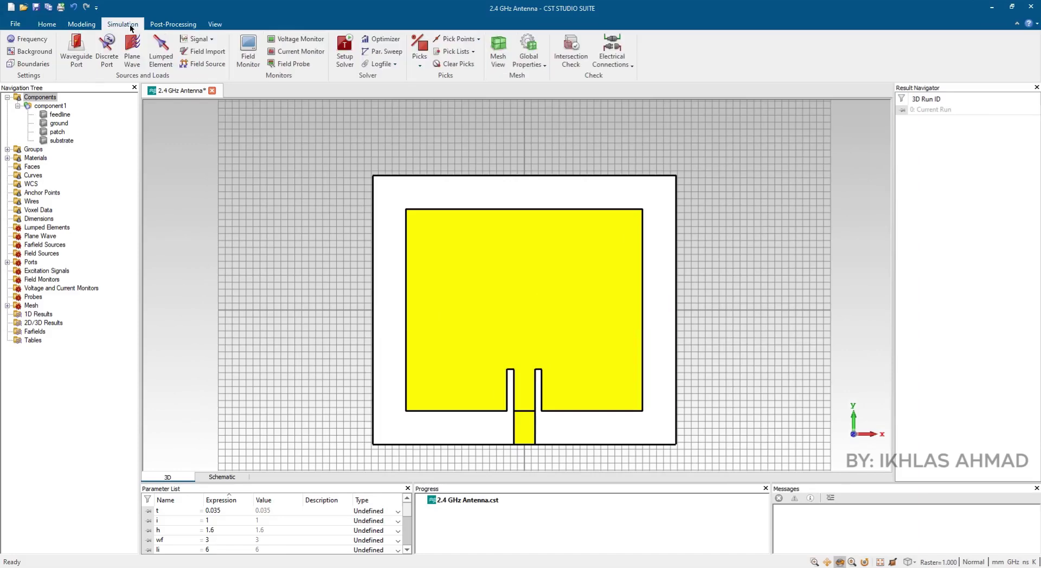
Enter 1 GHz as minimum and 4 GHz as maximum frequency and confirm.
left_click(31, 42)
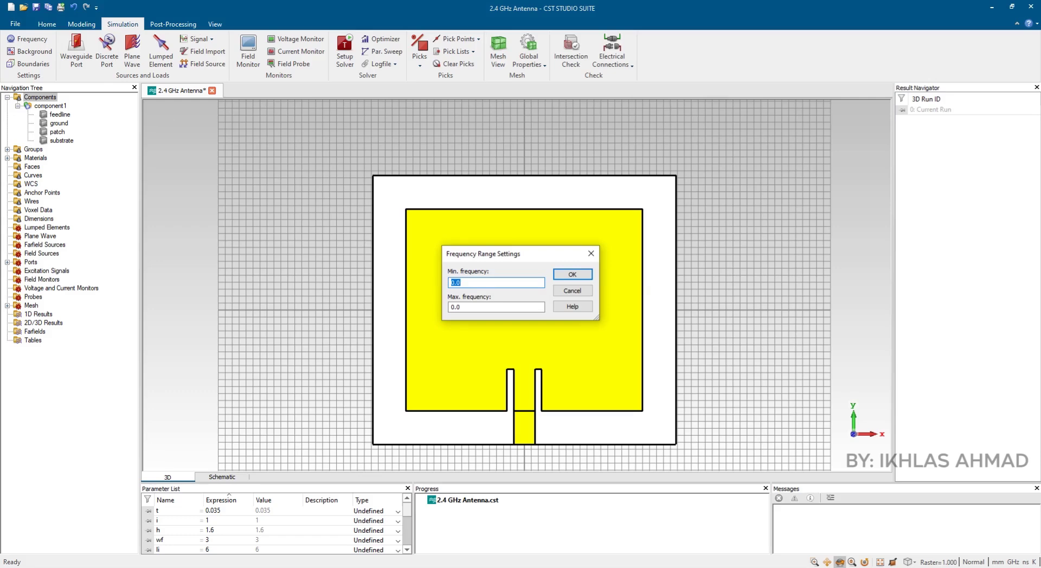
type("1")
key("Tab")
type("4")
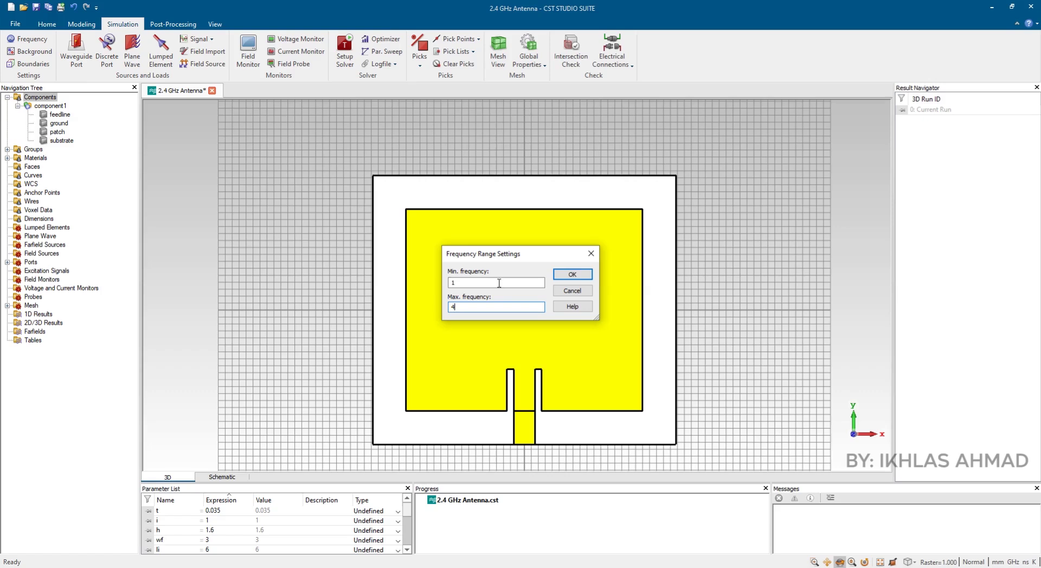
left_click(578, 277)
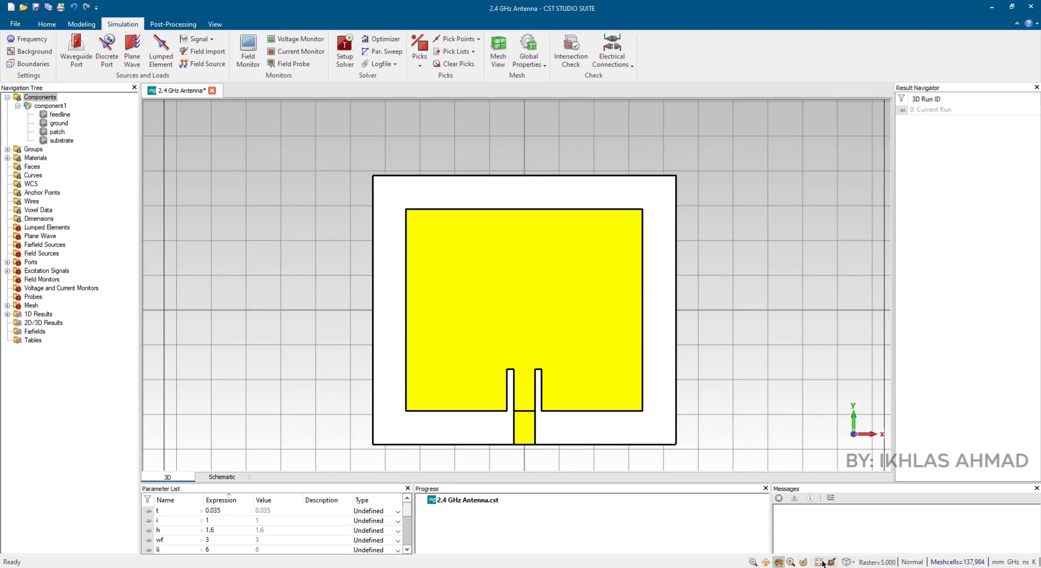
left_click(822, 563)
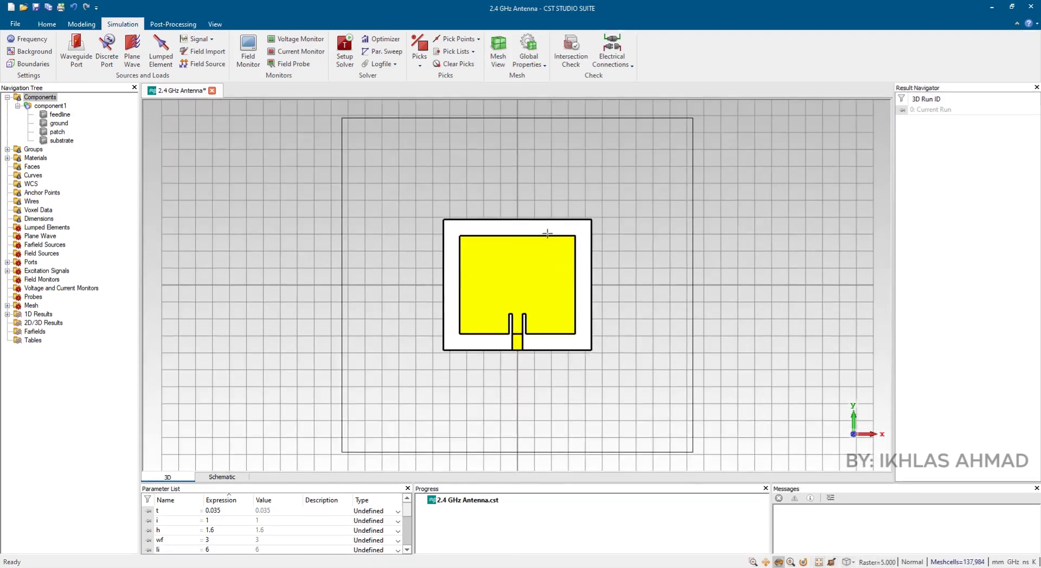
Collapse the 1D Results and Components branches of the Navigation Tree.
left_click(7, 314)
left_click(17, 323)
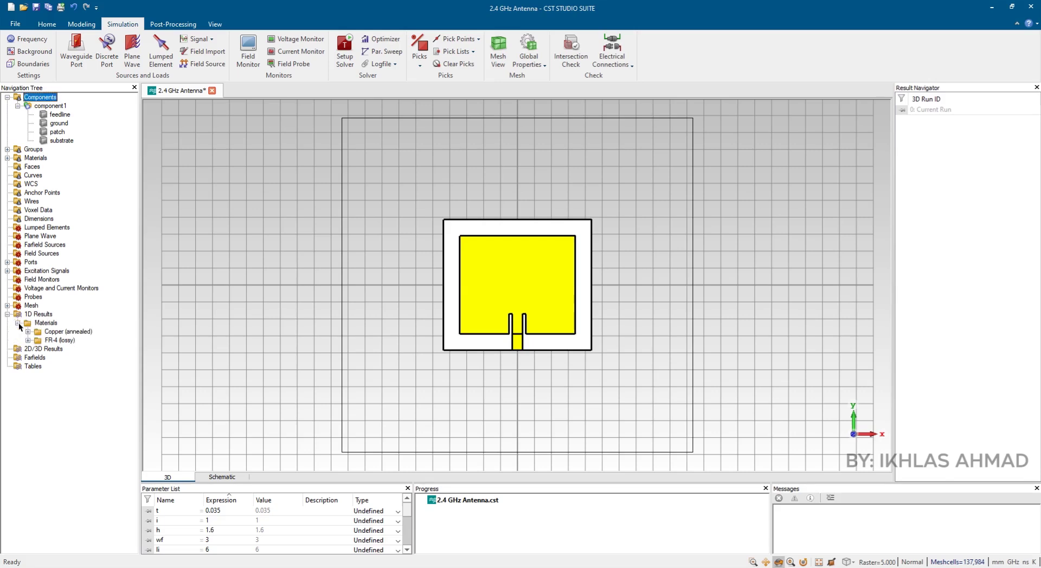
left_click(18, 323)
left_click(7, 315)
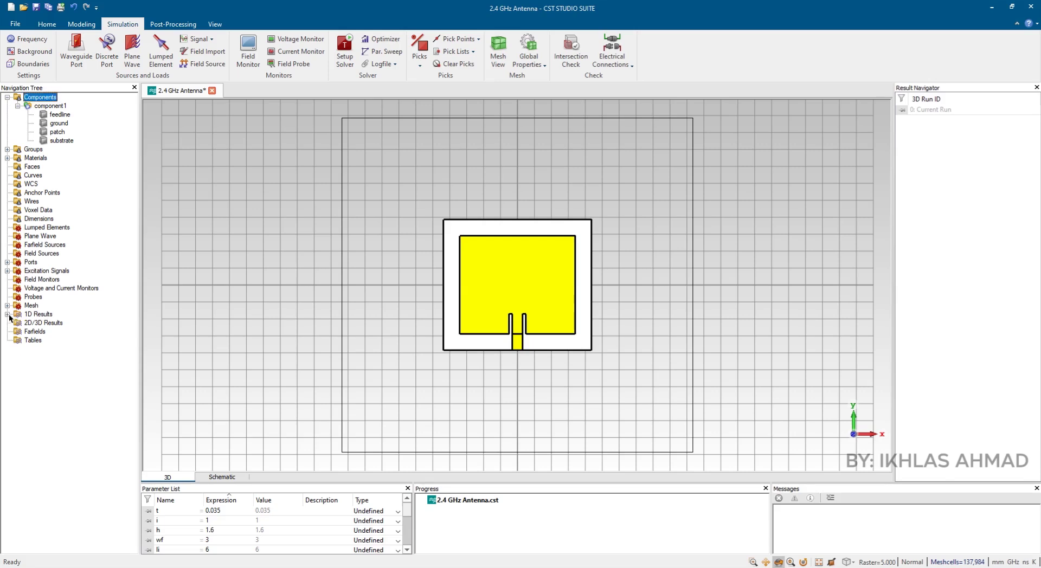
left_click(8, 97)
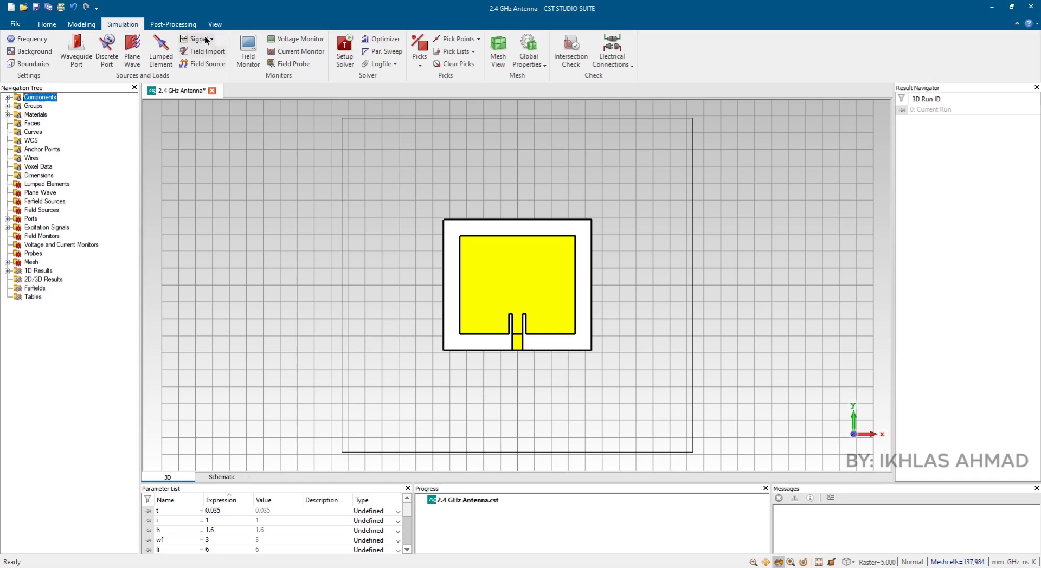
Create a Farfield/RCS monitor at 2.4 GHz, named farfield (f=2.4).
left_click(248, 61)
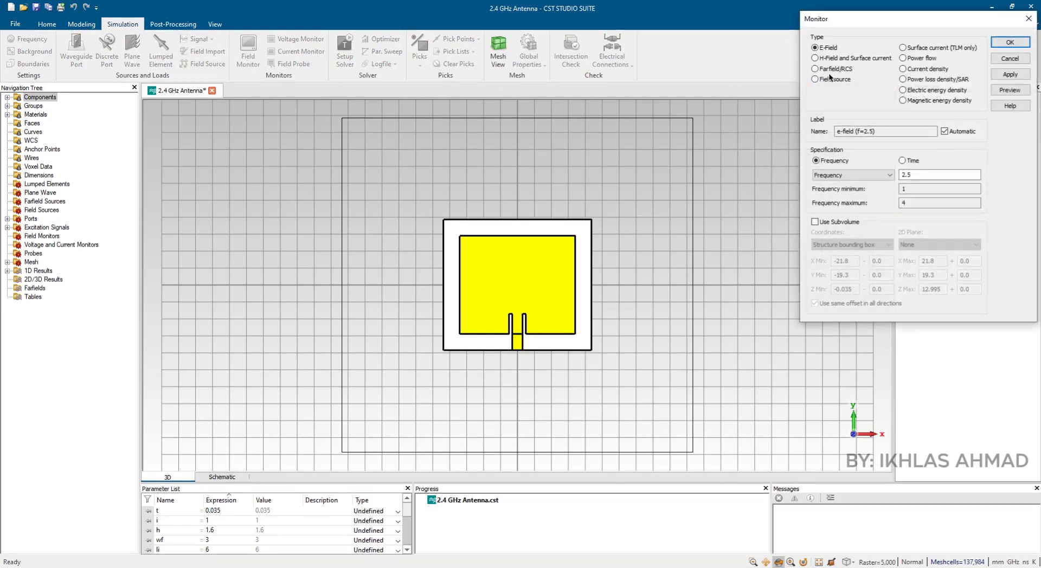
left_click(822, 72)
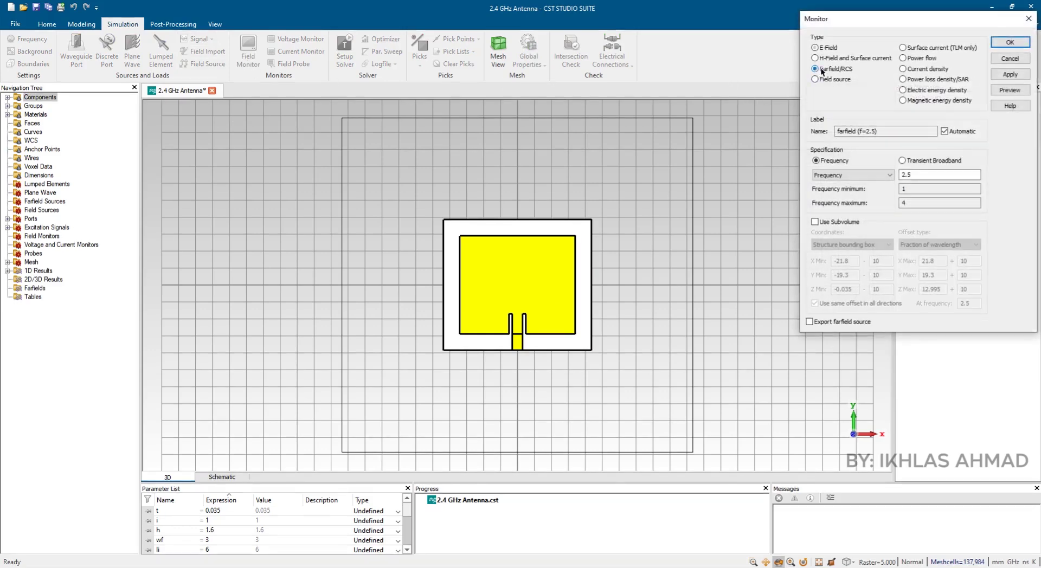
left_click(912, 174)
key("BackSpace")
type("4")
left_click(1010, 74)
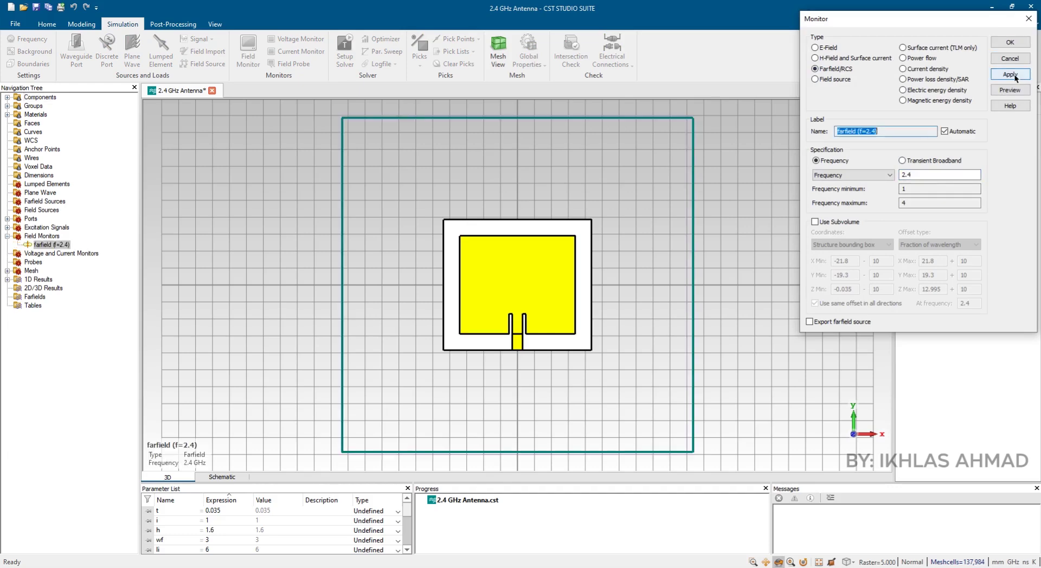
left_click(1018, 46)
left_click(1015, 204)
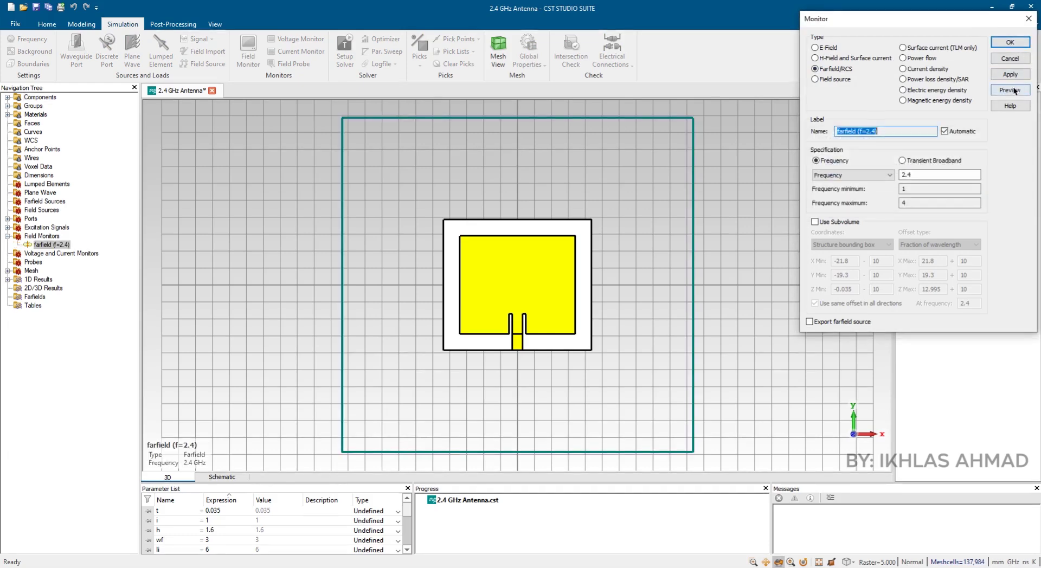
left_click(1010, 58)
left_click(8, 236)
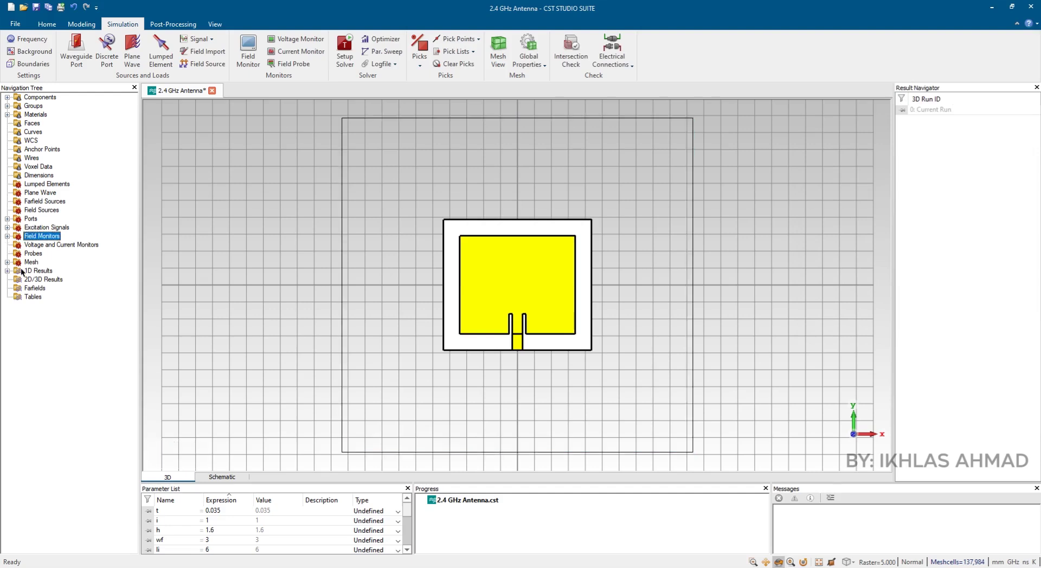
left_click(47, 25)
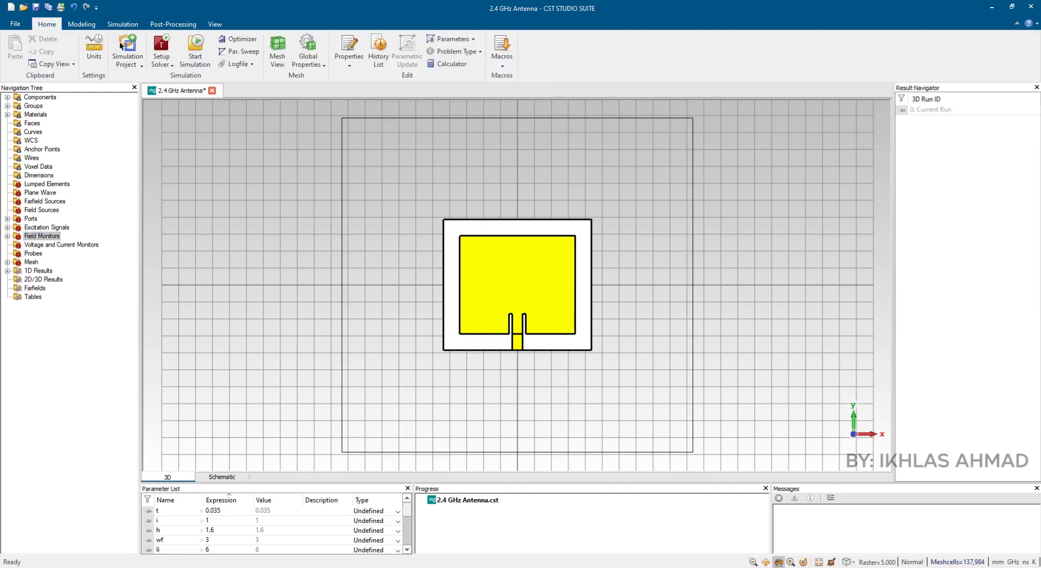
Run the transient solver and wait until it finishes successfully.
left_click(200, 53)
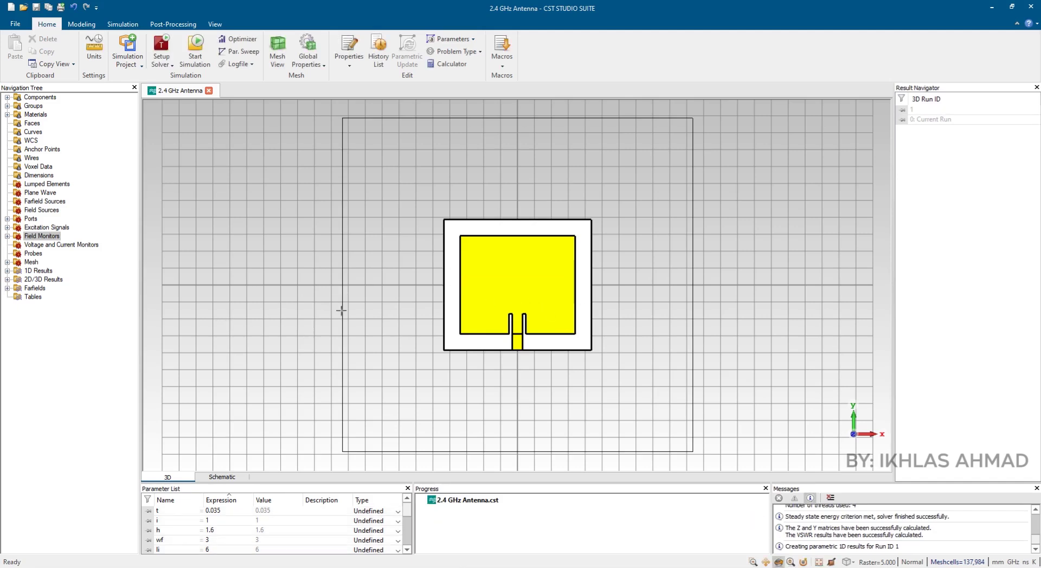
left_click(7, 271)
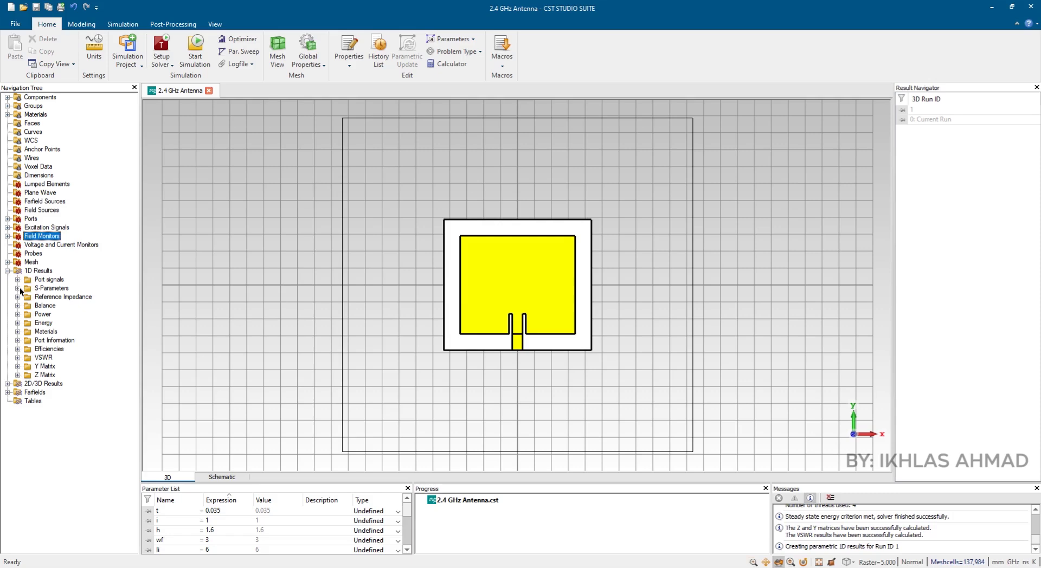
Show the S1,1 plot and zoom into its roughly -42 dB dip near 2.4 GHz.
left_click(18, 288)
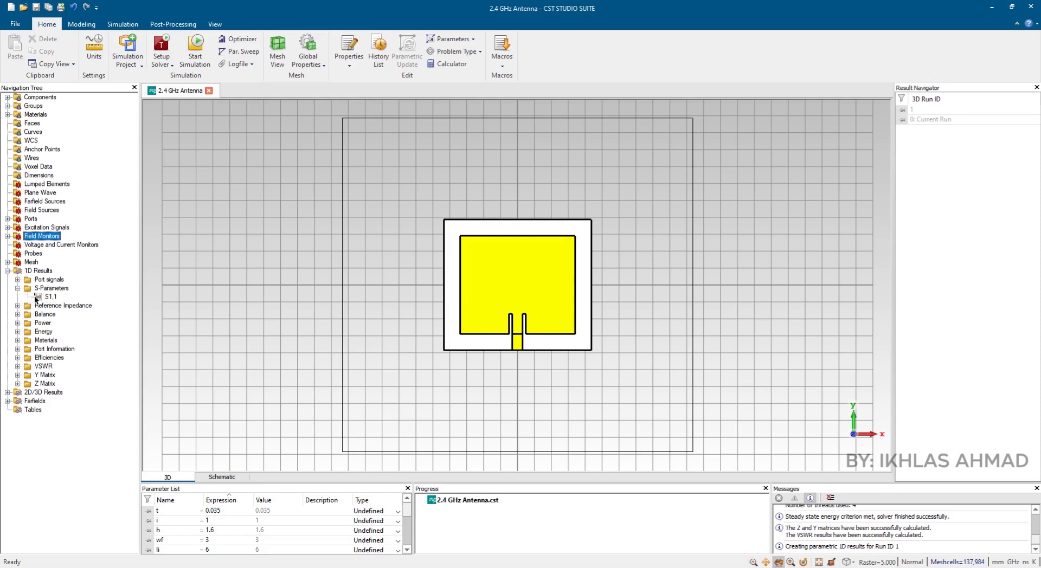
left_click(34, 298)
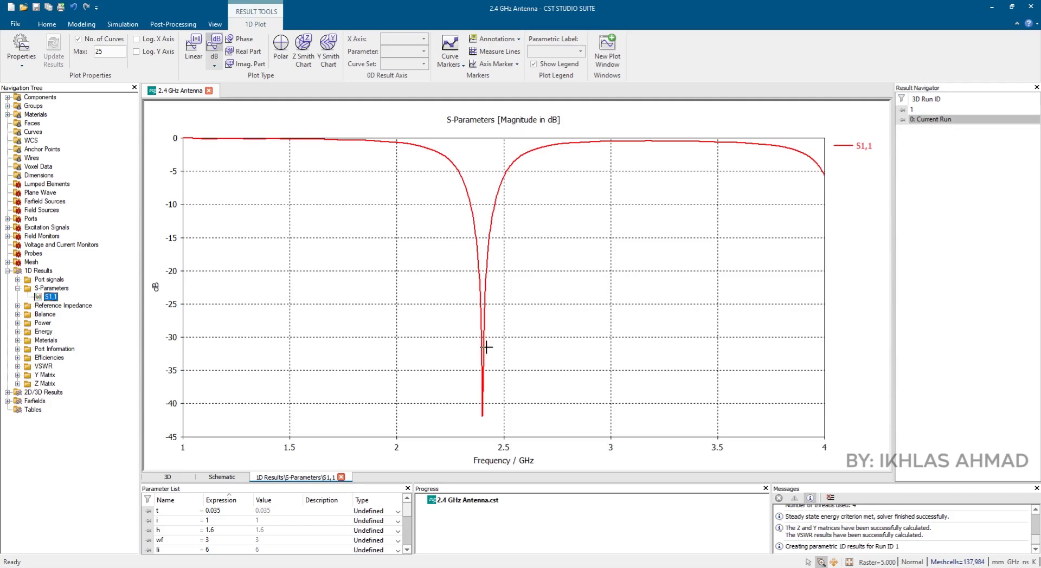
left_click_drag(457, 376, 516, 440)
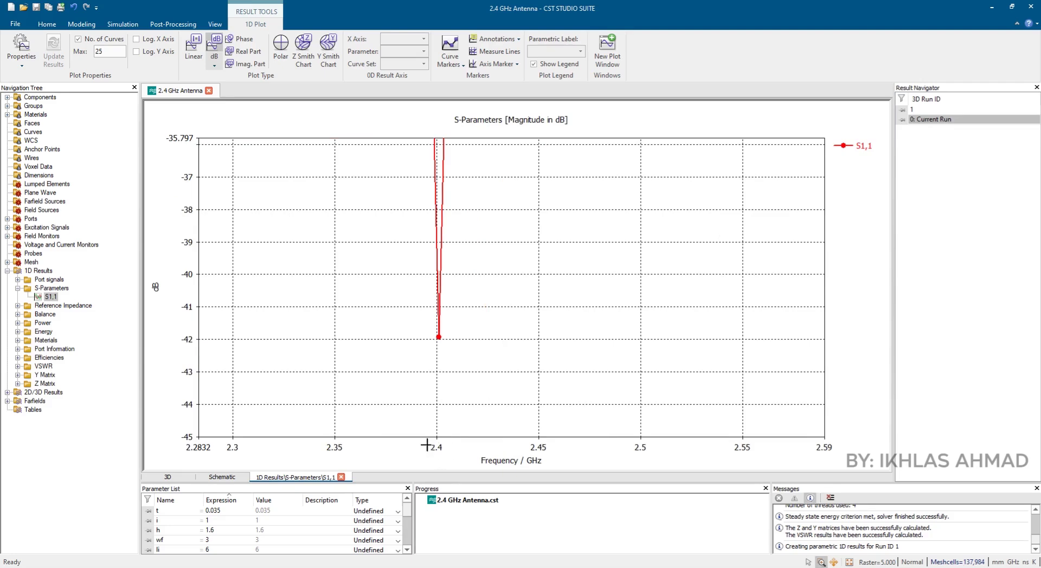
left_click(846, 562)
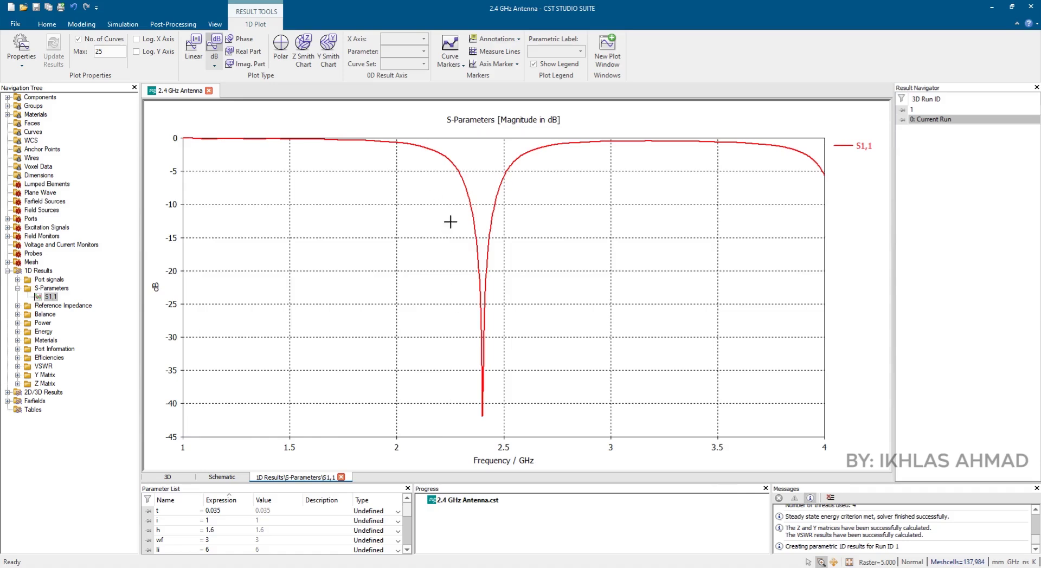
left_click_drag(362, 169, 612, 435)
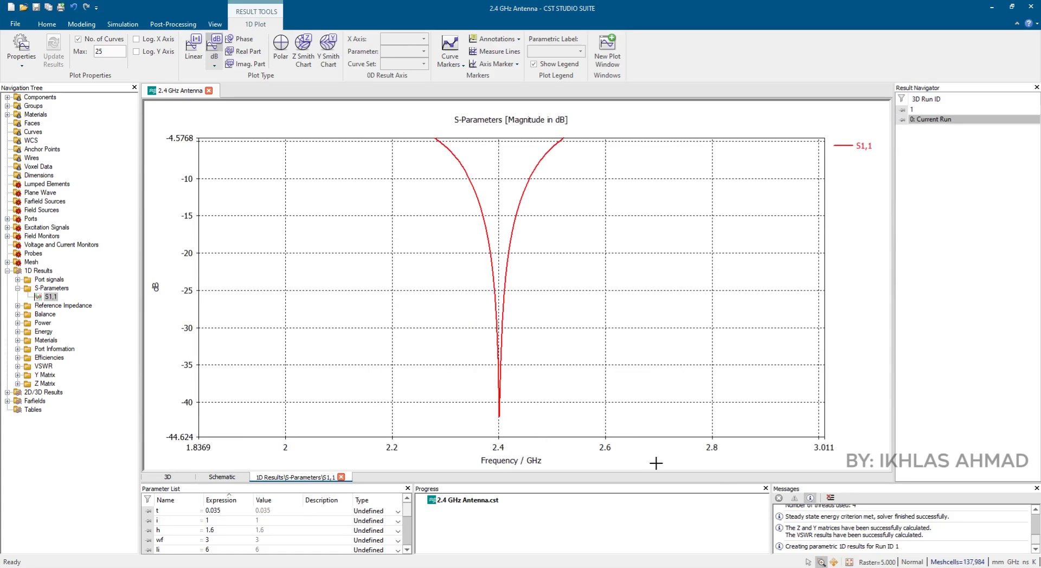
left_click(847, 561)
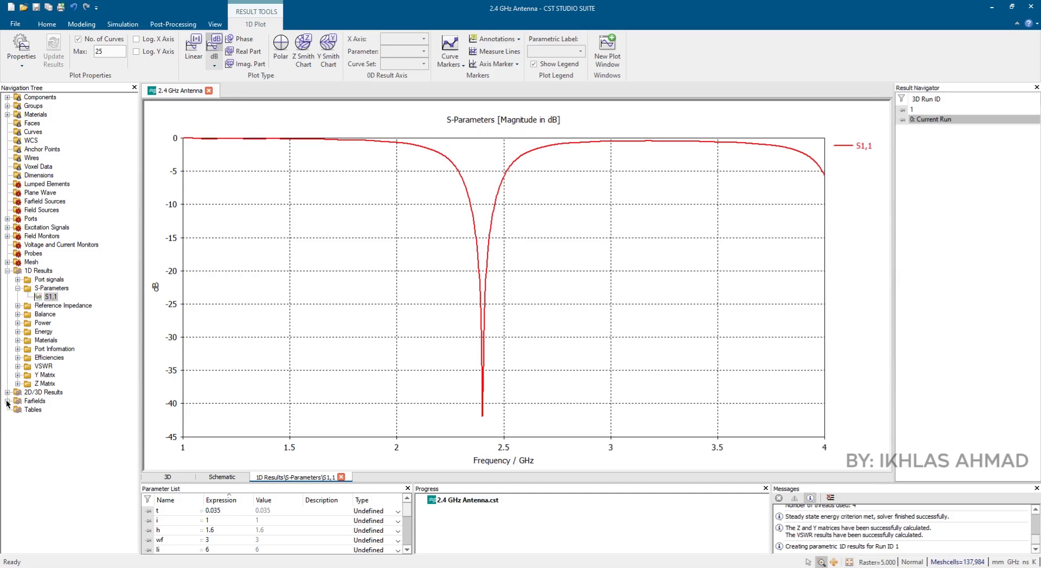
Display the farfield (f=2.4) 3D pattern as Gain (IEEE) and orbit to inspect the main lobe.
left_click(7, 402)
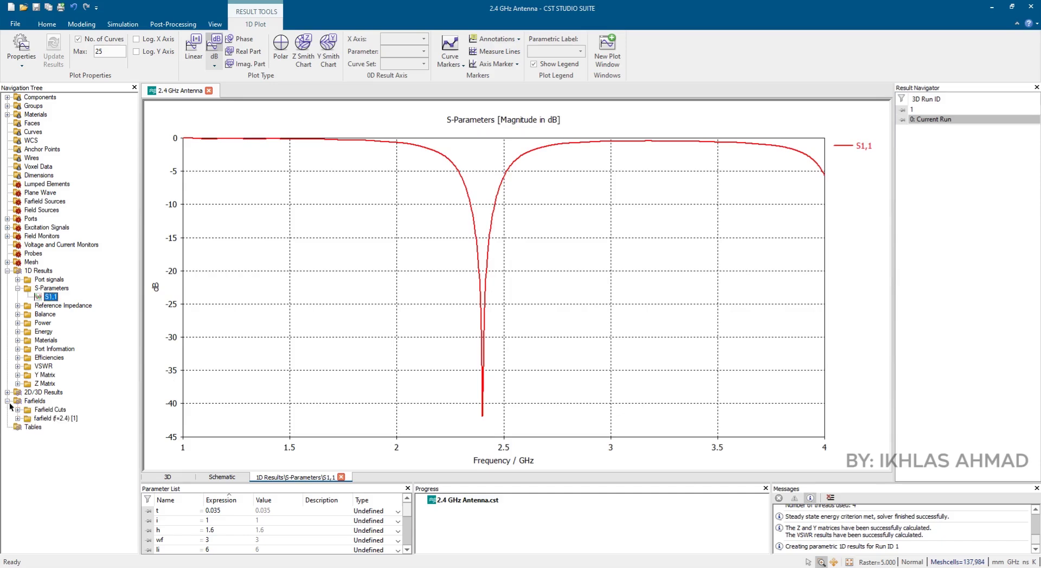
left_click(44, 419)
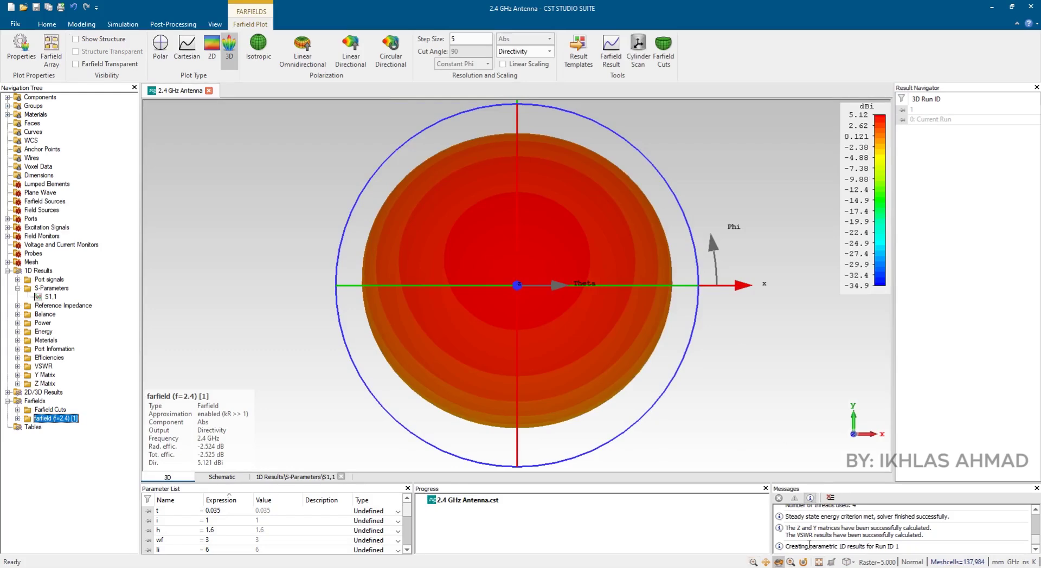
left_click_drag(792, 366, 418, 302)
left_click(550, 51)
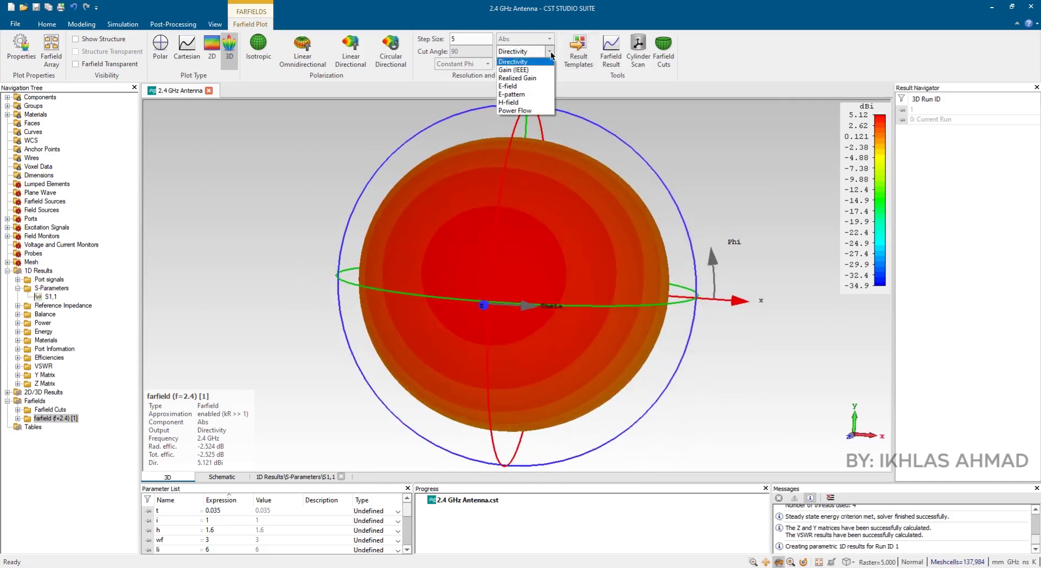
left_click(513, 70)
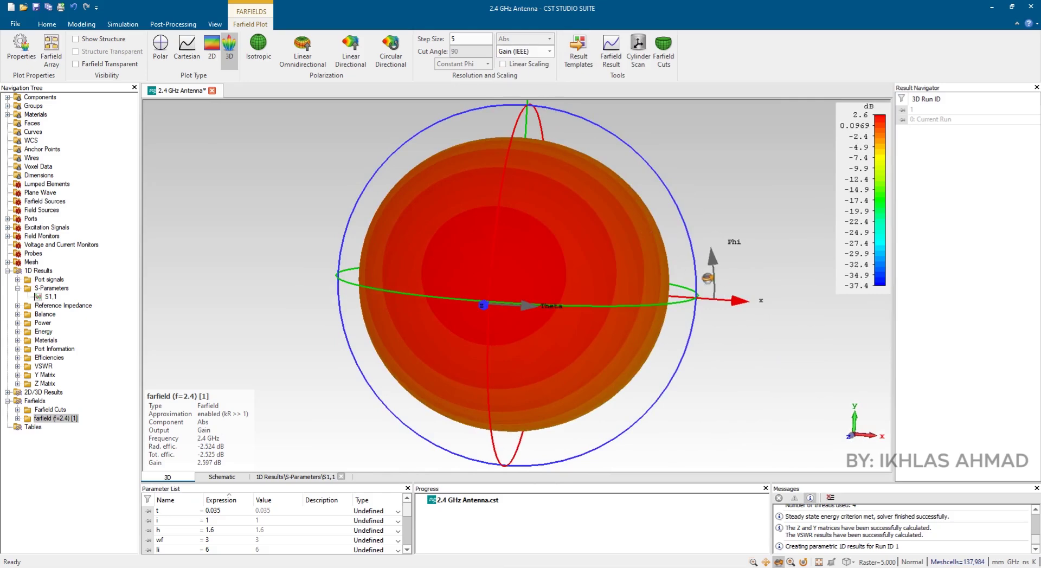
left_click_drag(520, 239, 695, 351)
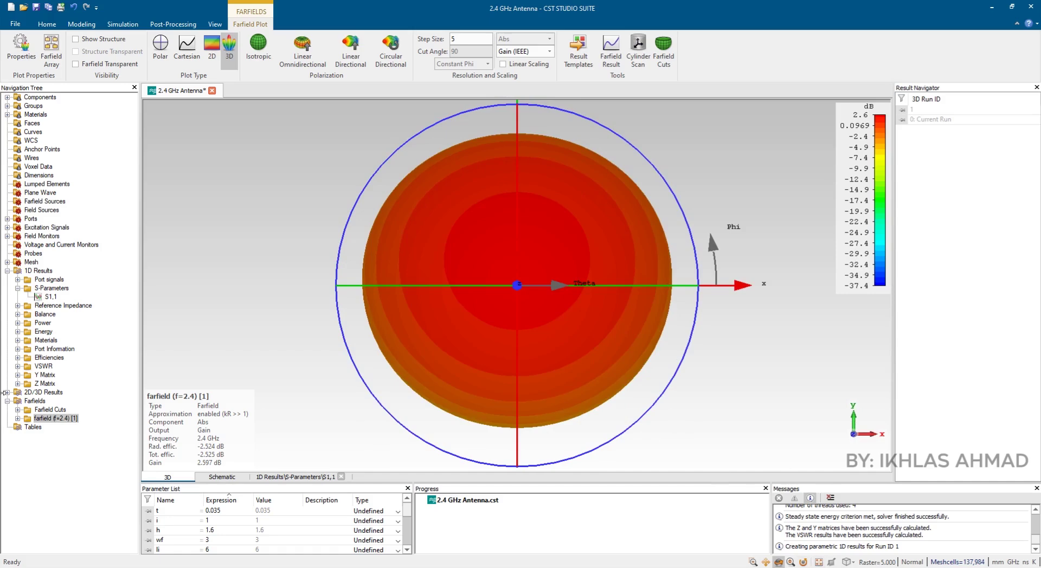
Collapse the Farfields and 1D Results branches and select component1 to show the antenna model.
left_click(7, 401)
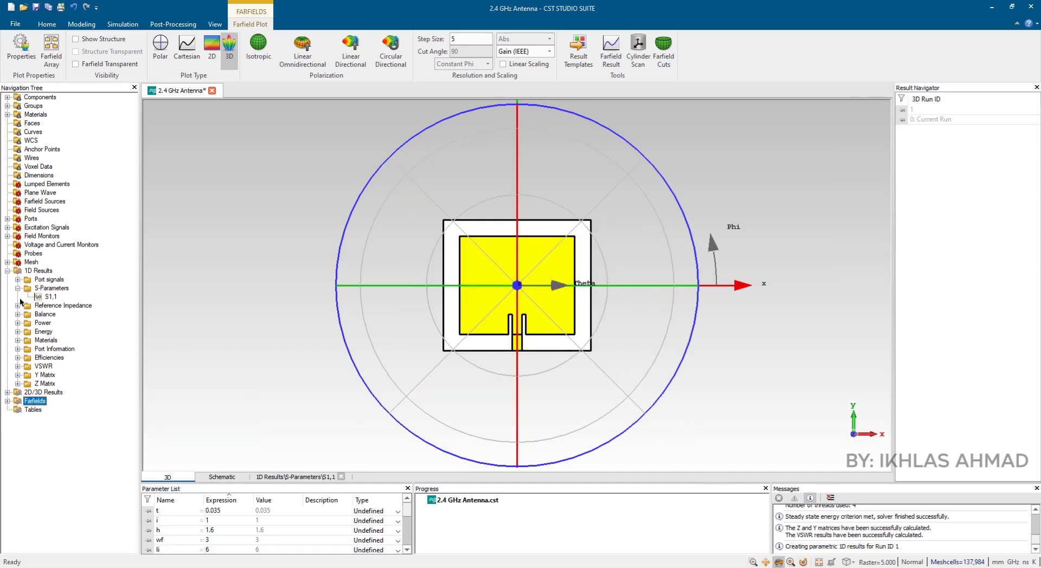
left_click(7, 271)
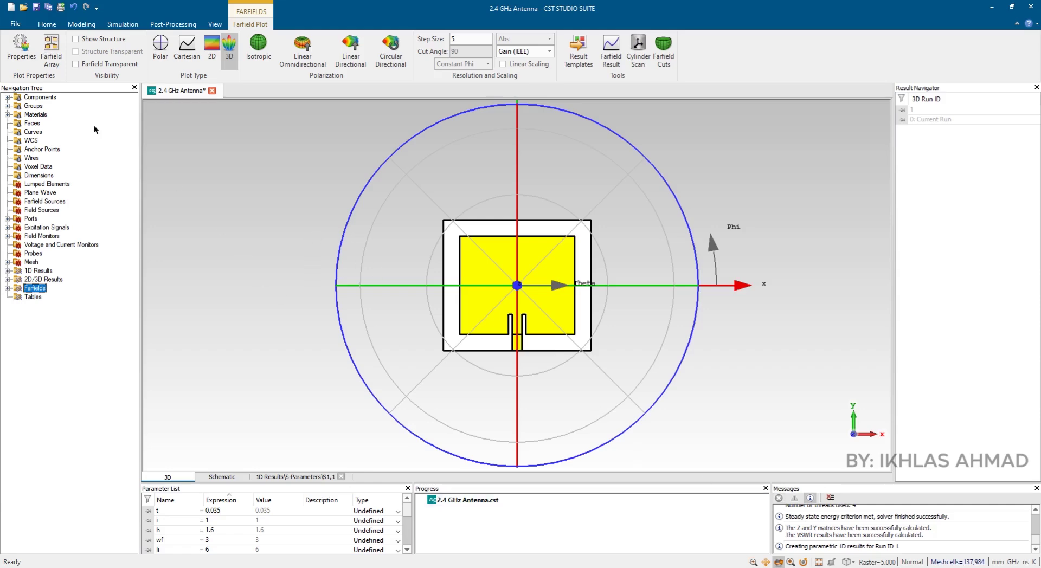
left_click(7, 97)
left_click(50, 105)
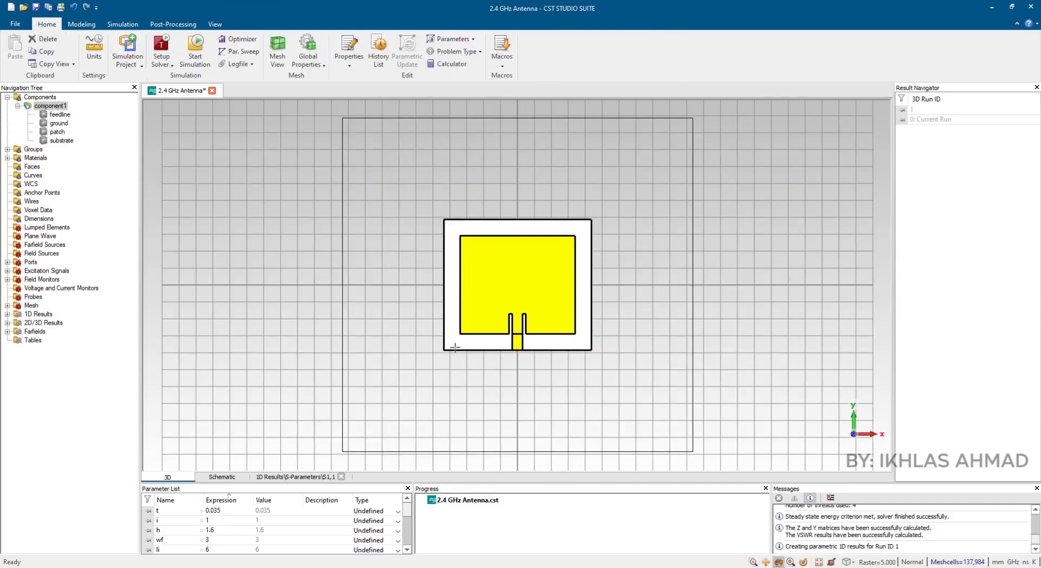